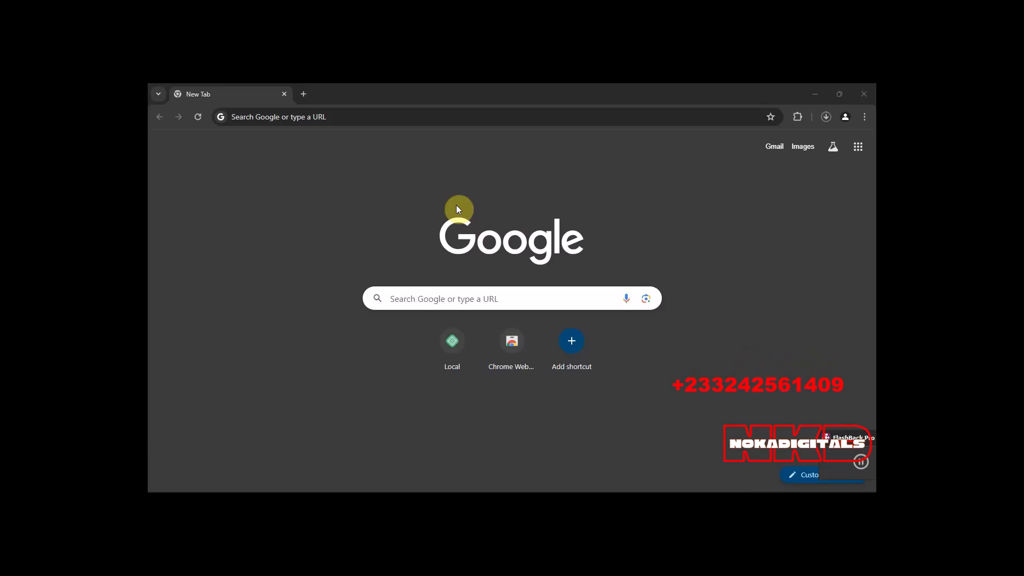
Open the localwp.com website.
left_click(383, 117)
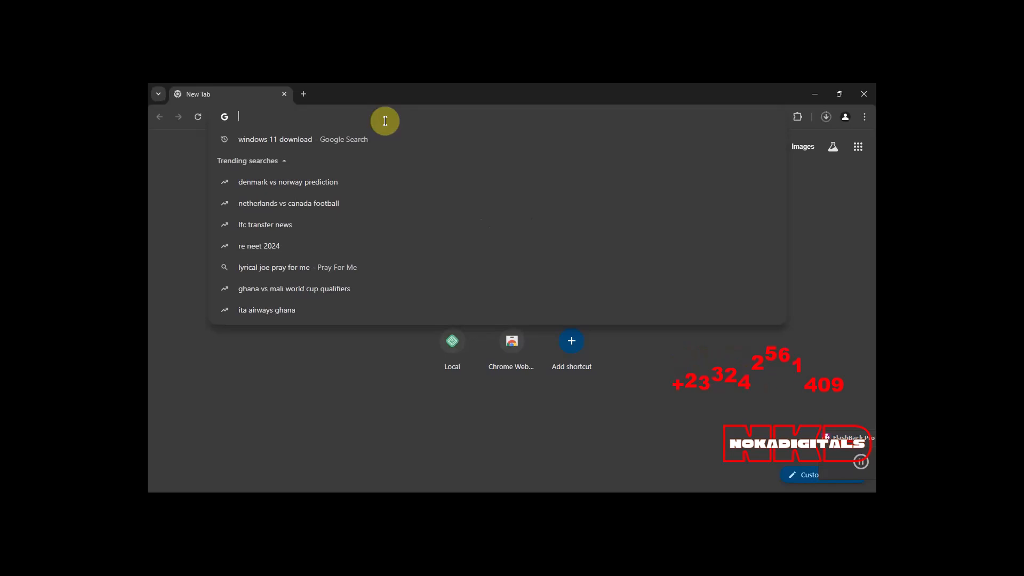
type("loc")
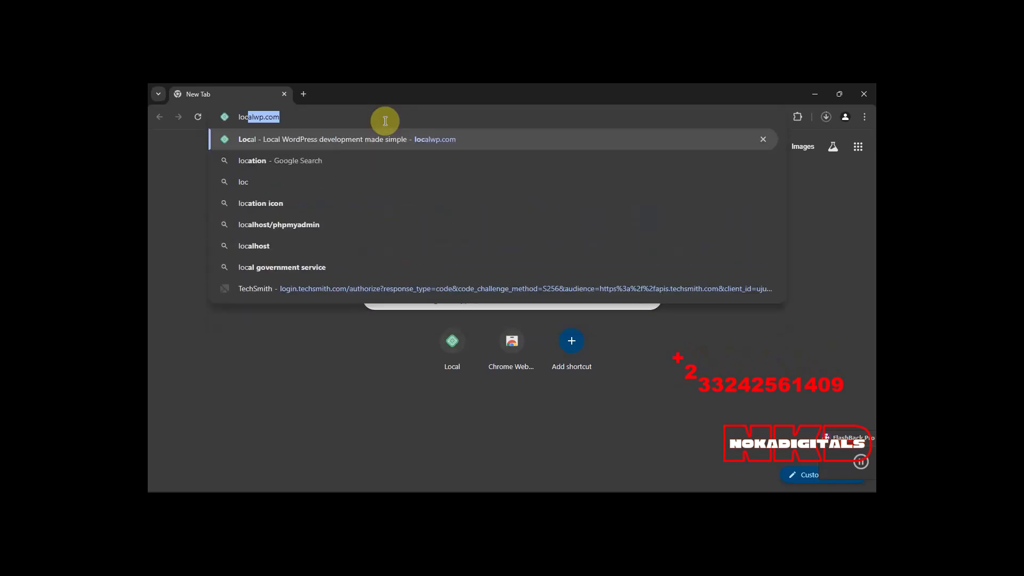
type("alwp.")
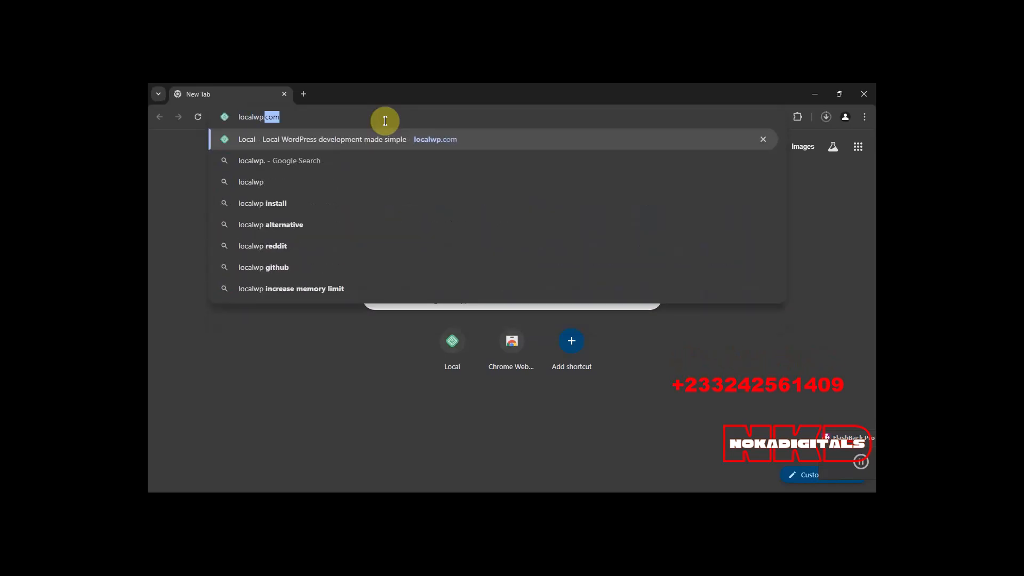
type("com")
key("Return")
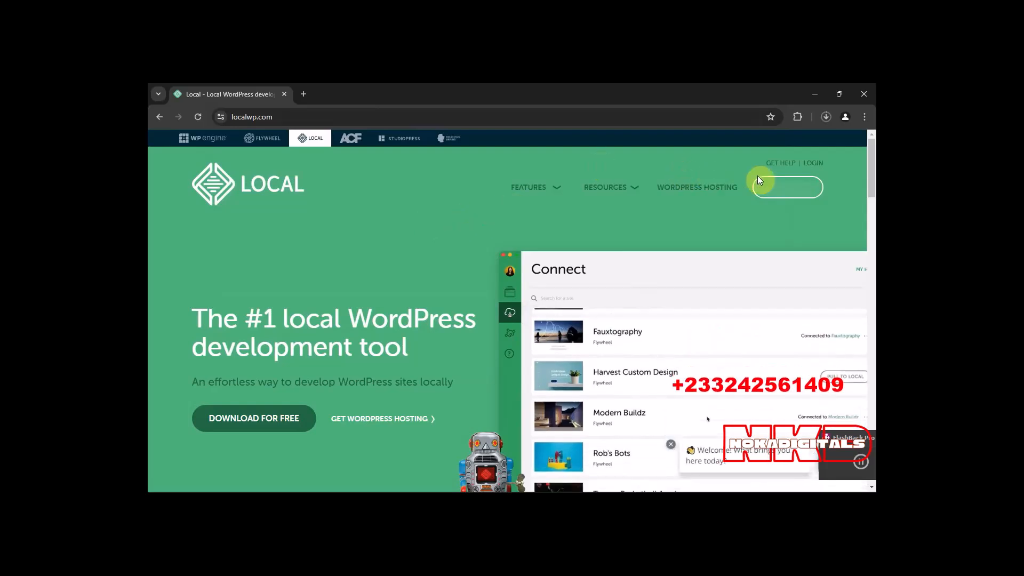
Open the Local download form and choose Windows as the platform.
left_click(793, 192)
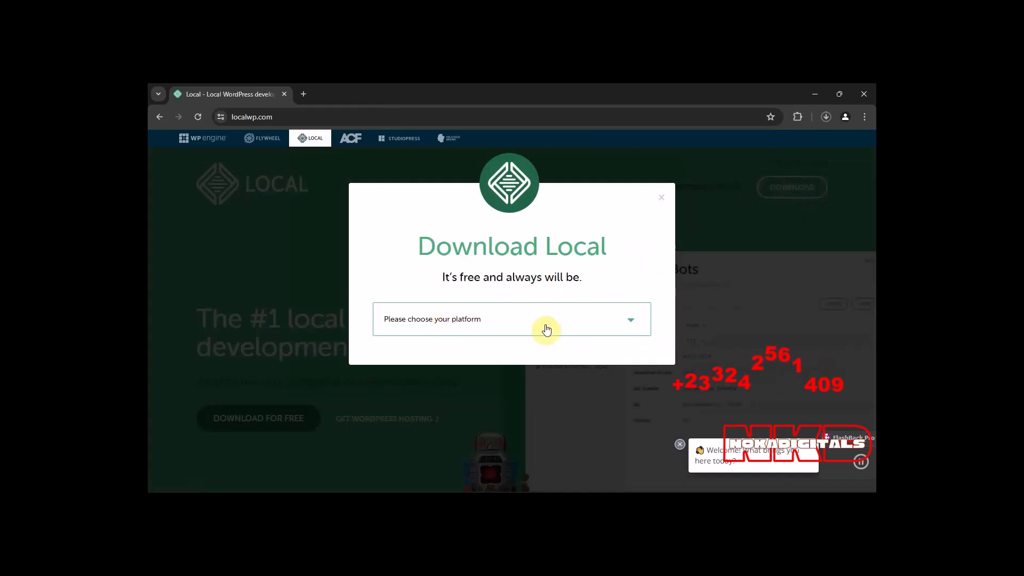
left_click(494, 322)
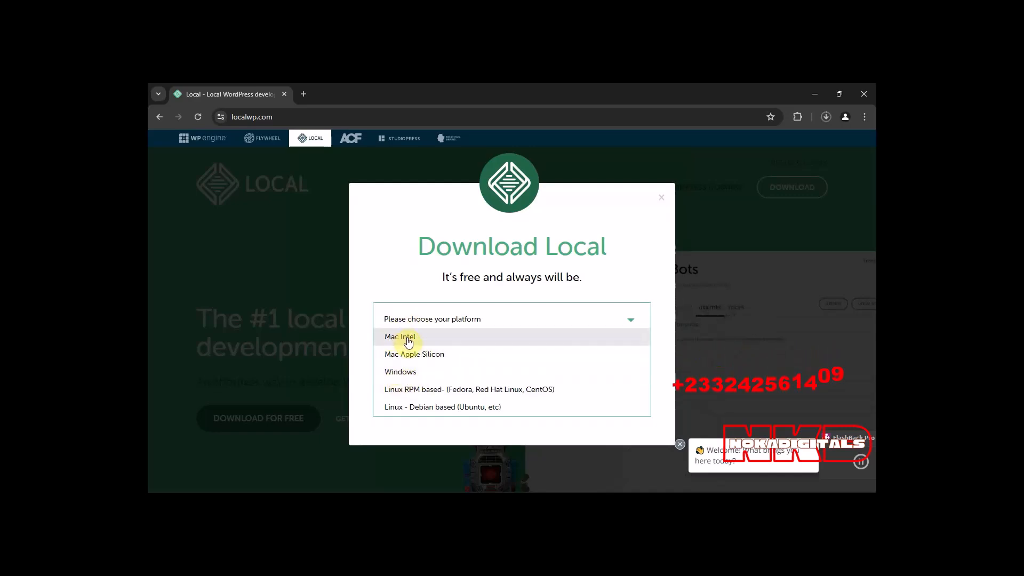
left_click(403, 373)
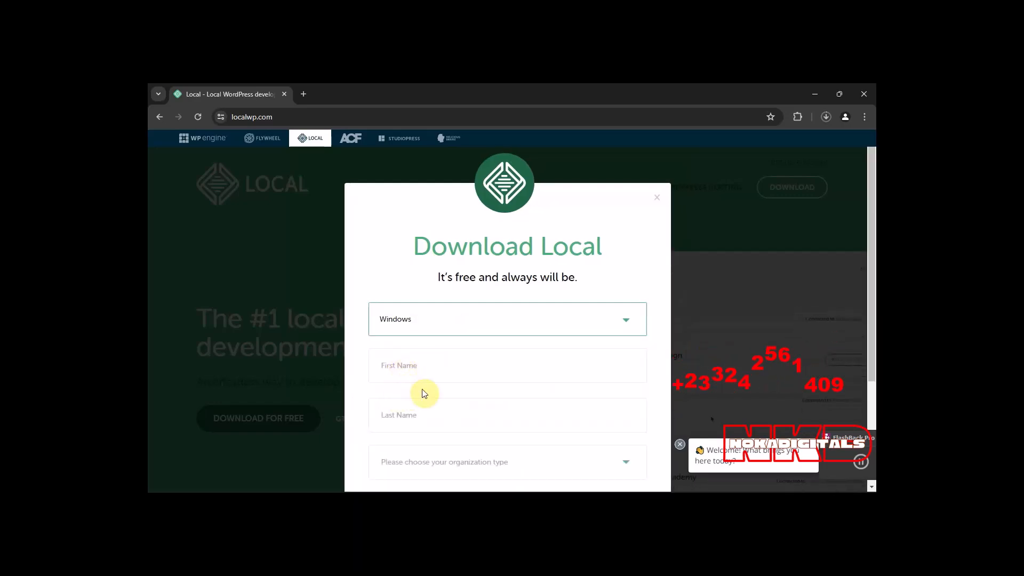
Fill in the first name and last name in the download form with the saved entries.
left_click(420, 413)
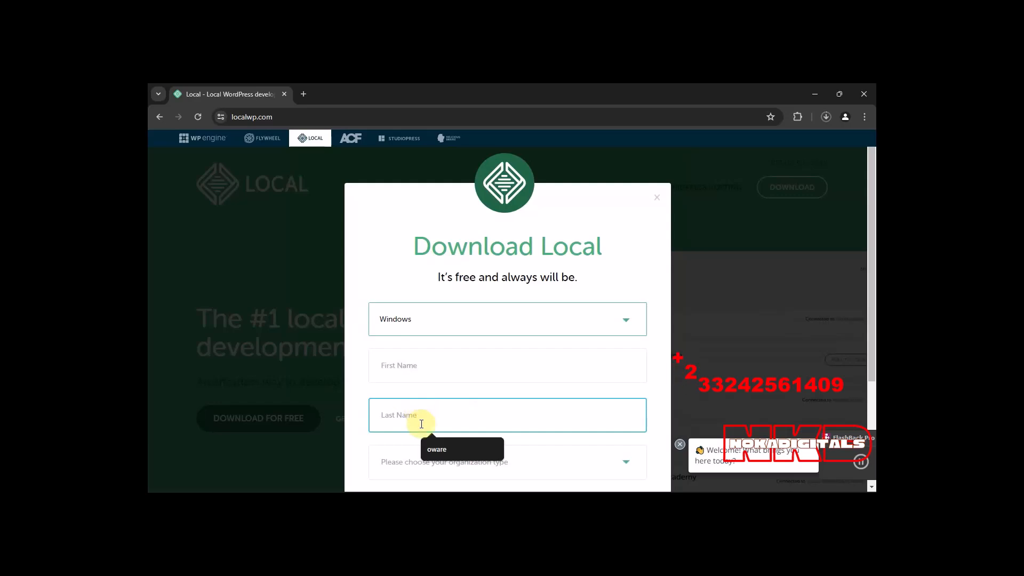
left_click(416, 364)
left_click(430, 400)
left_click(418, 413)
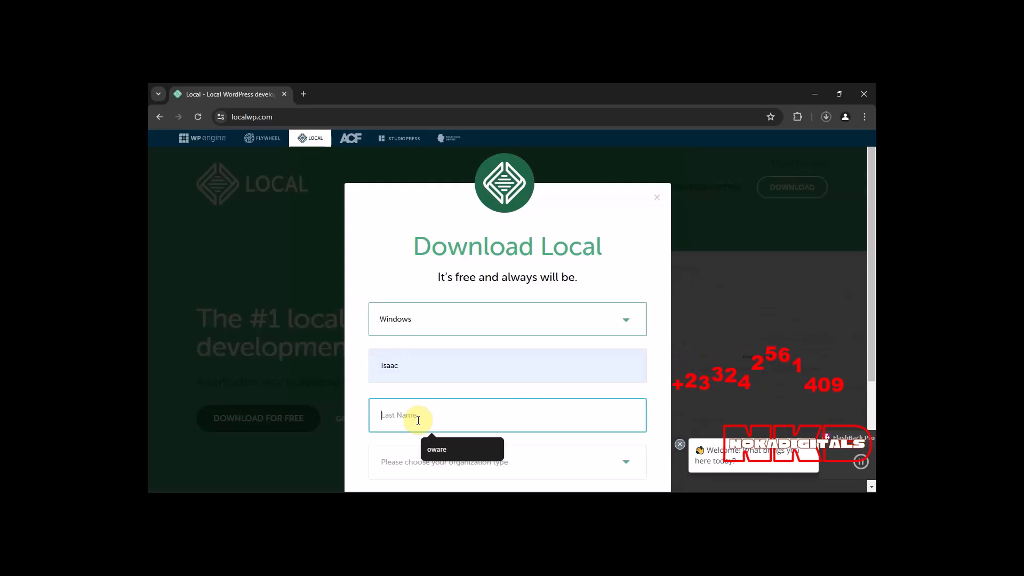
type("oware")
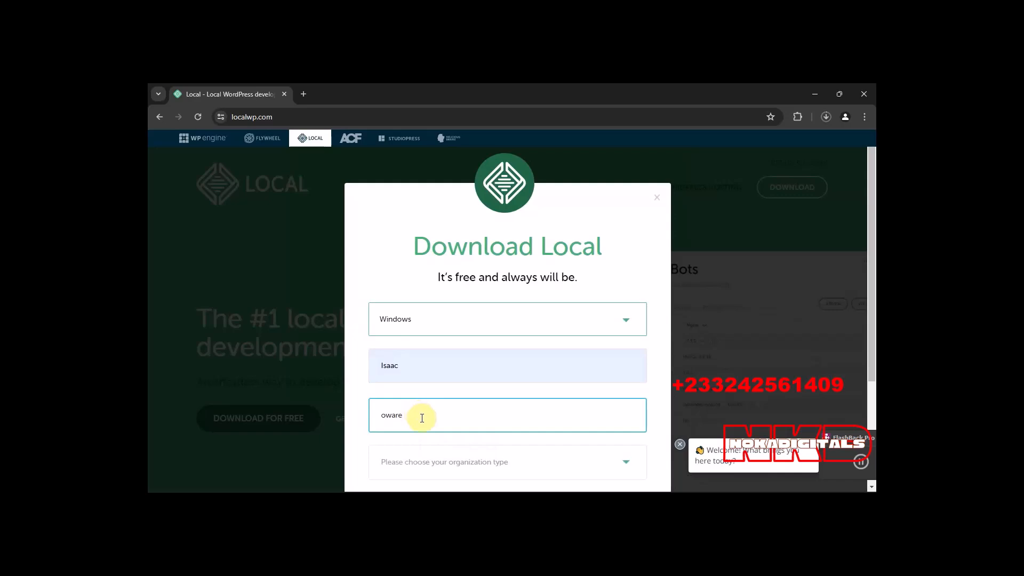
key("BackSpace")
key("BackSpace")
key("BackSpace")
key("BackSpace")
key("BackSpace")
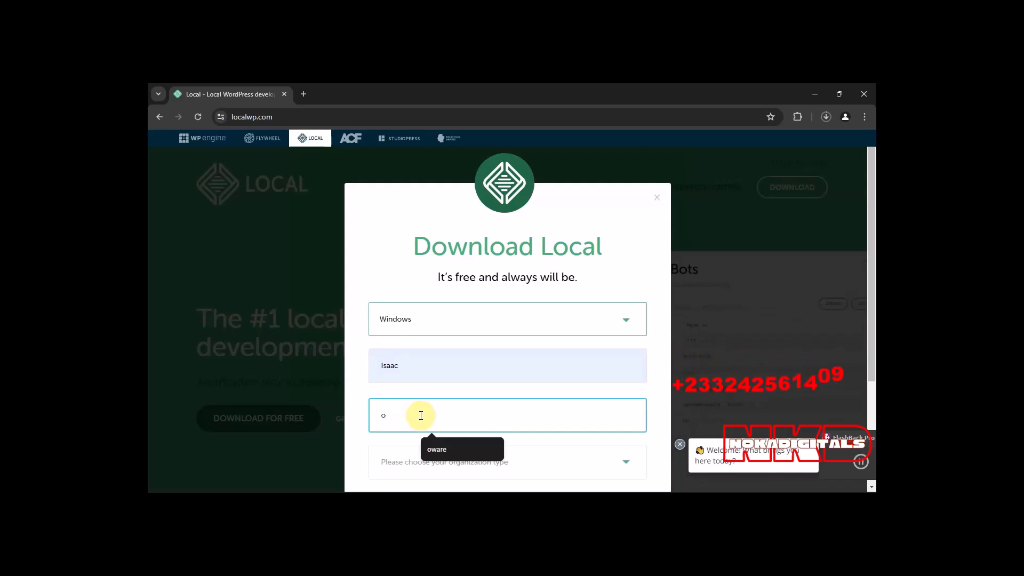
type("o")
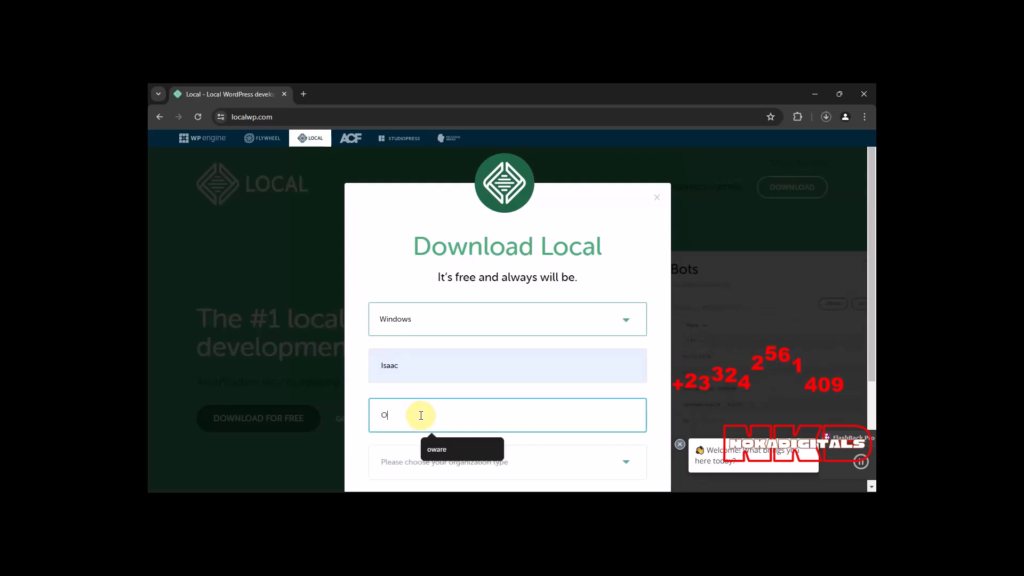
left_click(430, 448)
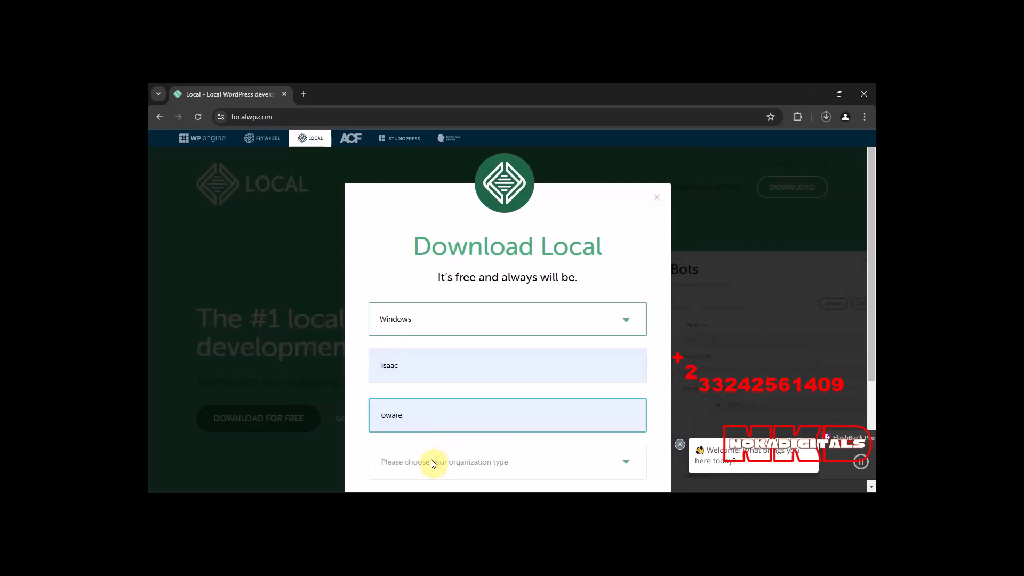
Set the organization type to Agency, fill in the work email and submit the form to download Local, dismissing the chat greeting.
scroll(433, 454, "down", 3)
scroll(433, 469, "down", 1)
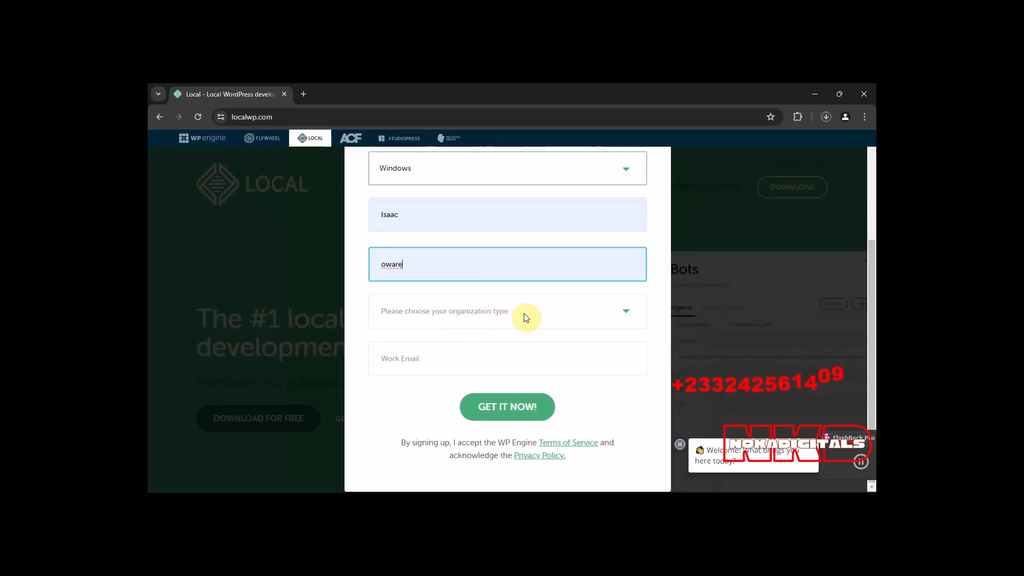
left_click(616, 311)
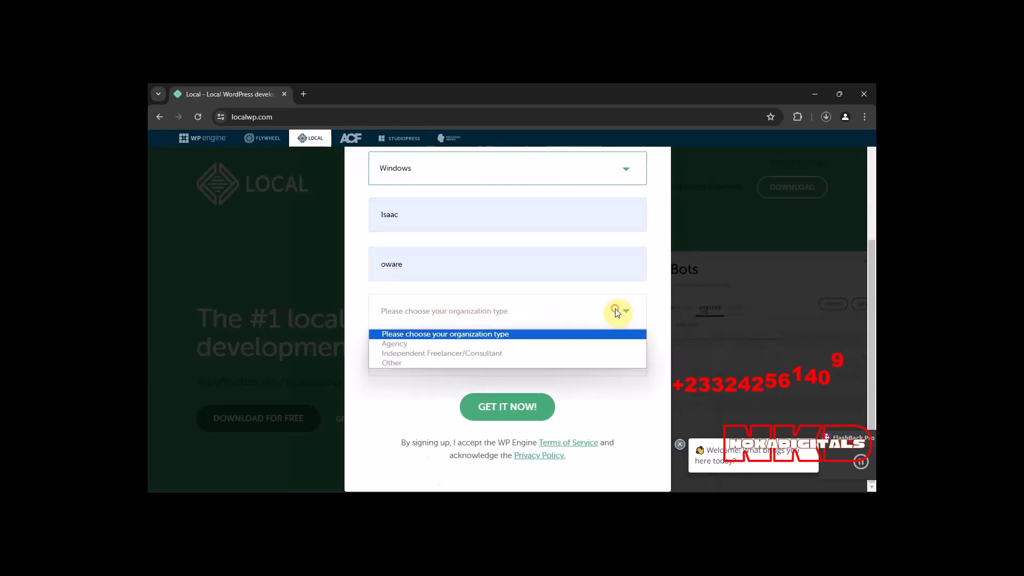
left_click(397, 346)
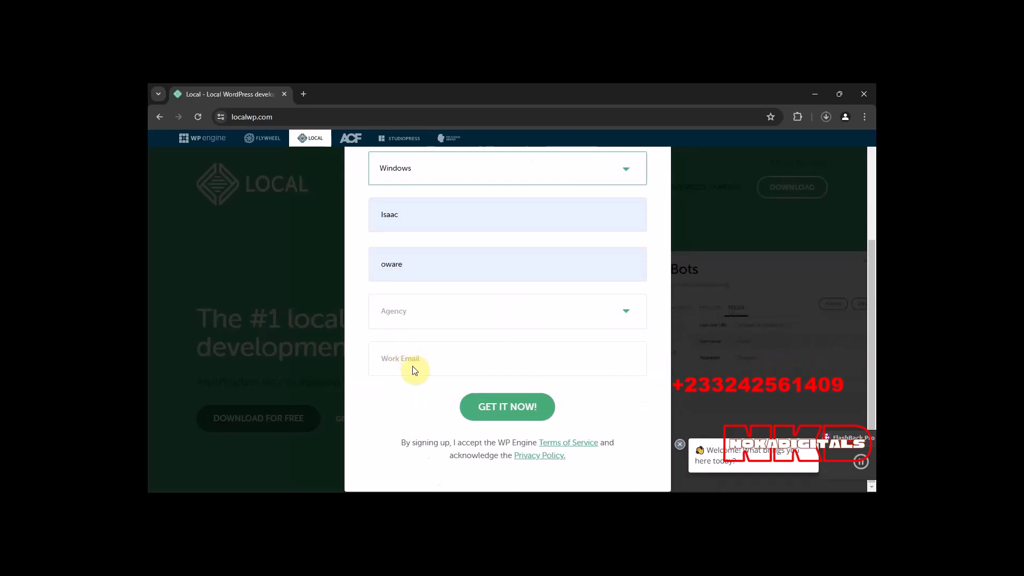
left_click(414, 361)
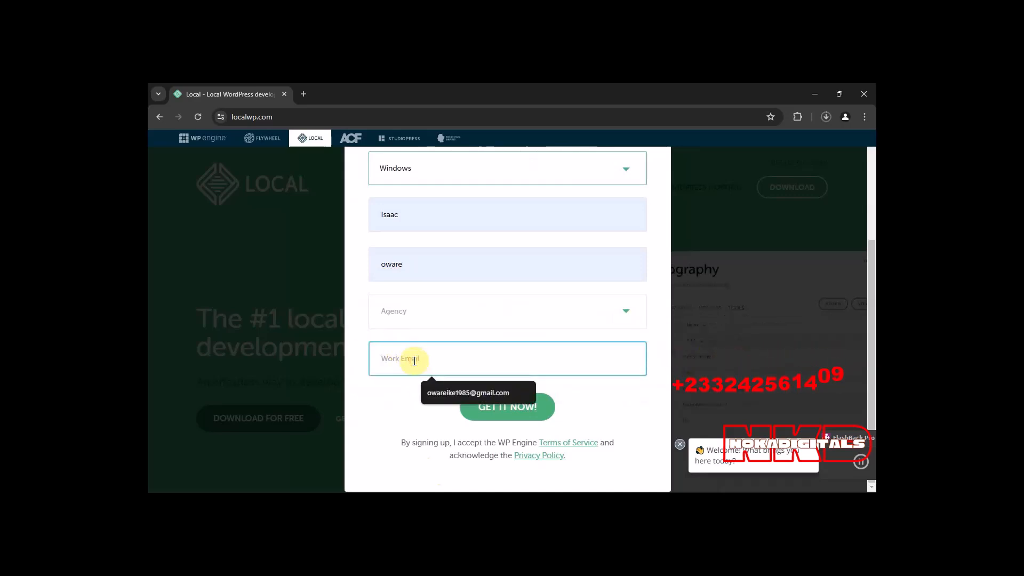
left_click(436, 395)
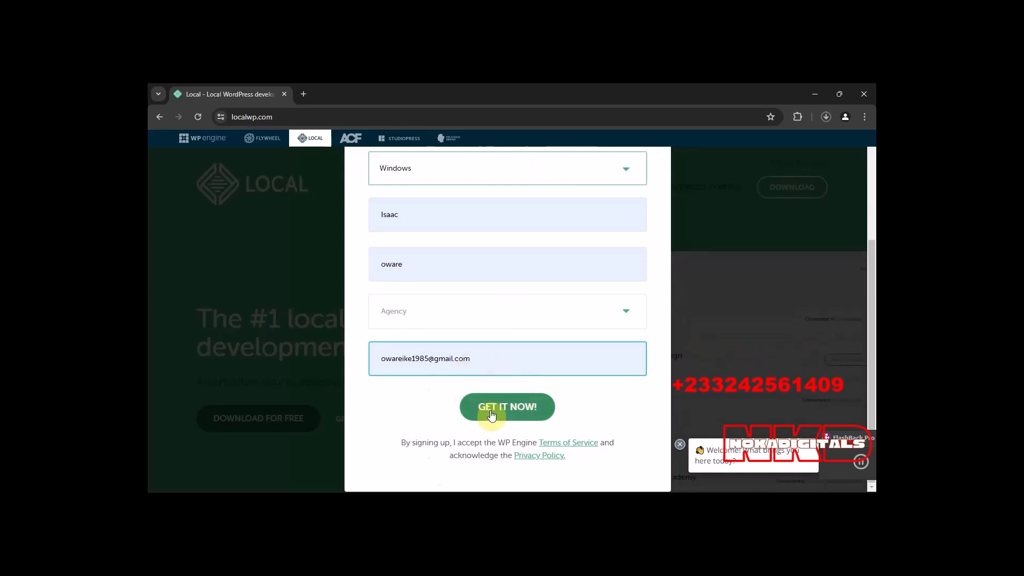
left_click(517, 408)
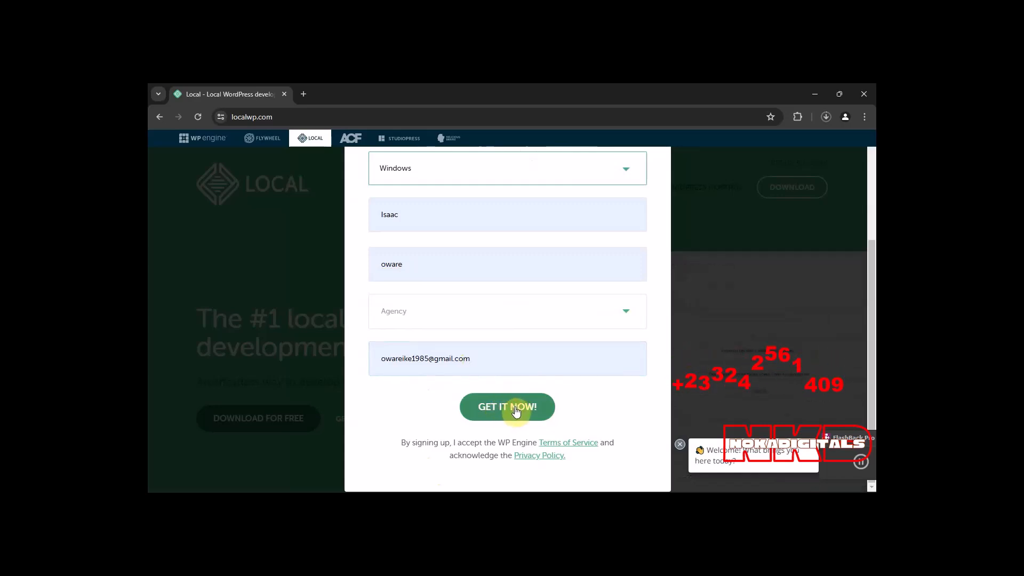
left_click(682, 447)
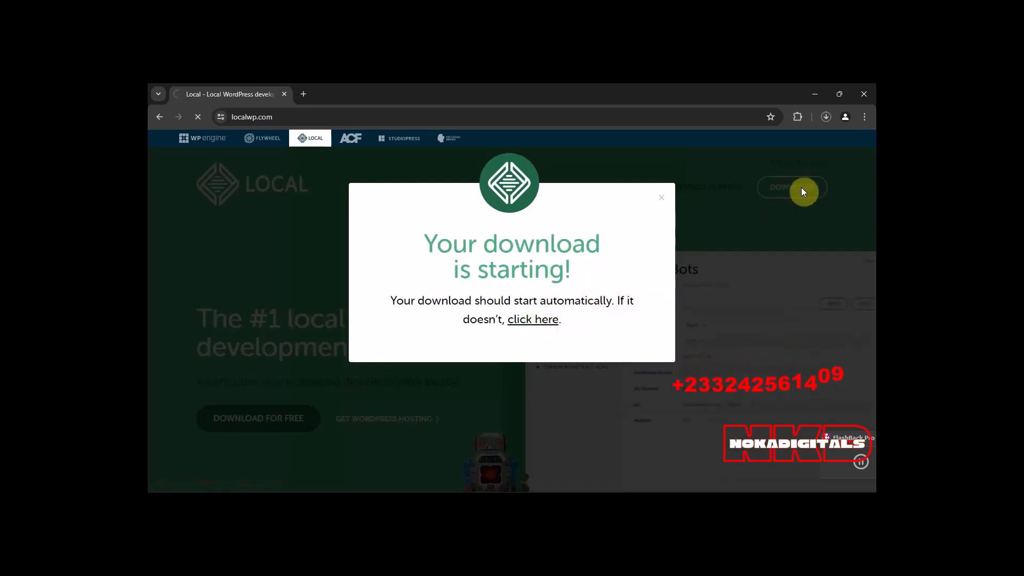
Check the browser's recent download history for the Local installer, then close the list.
left_click(826, 117)
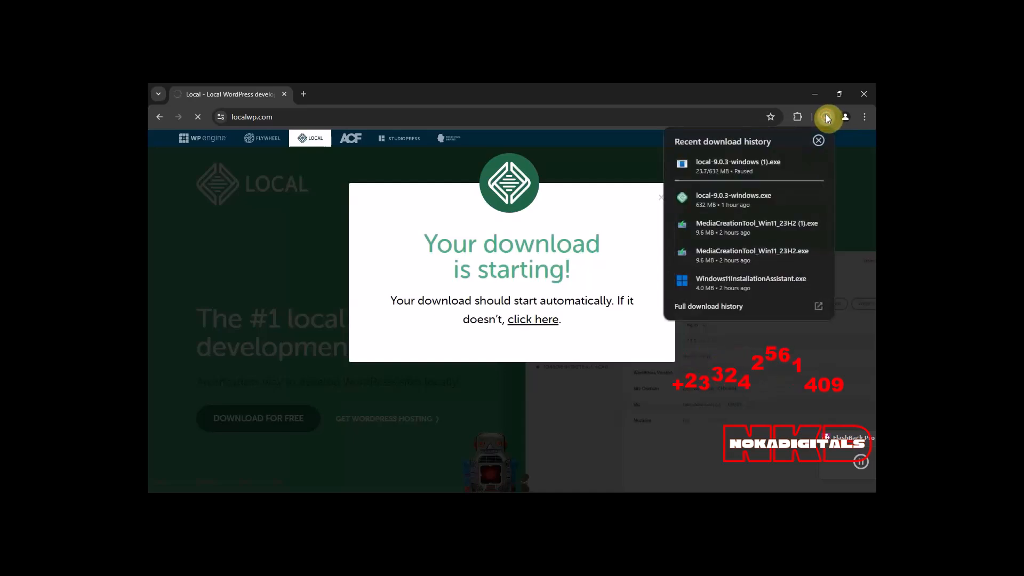
mouse_move(819, 166)
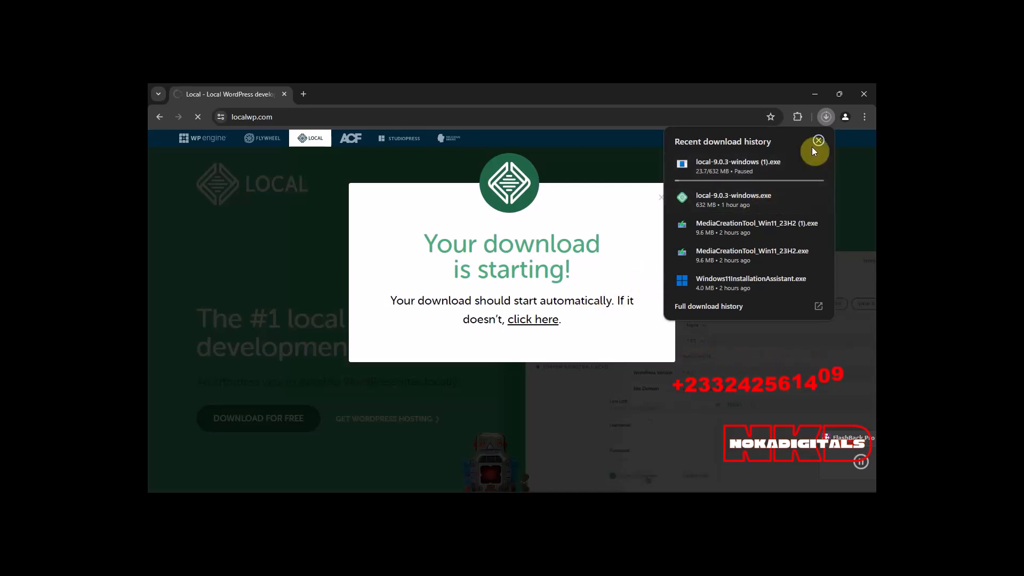
mouse_move(798, 201)
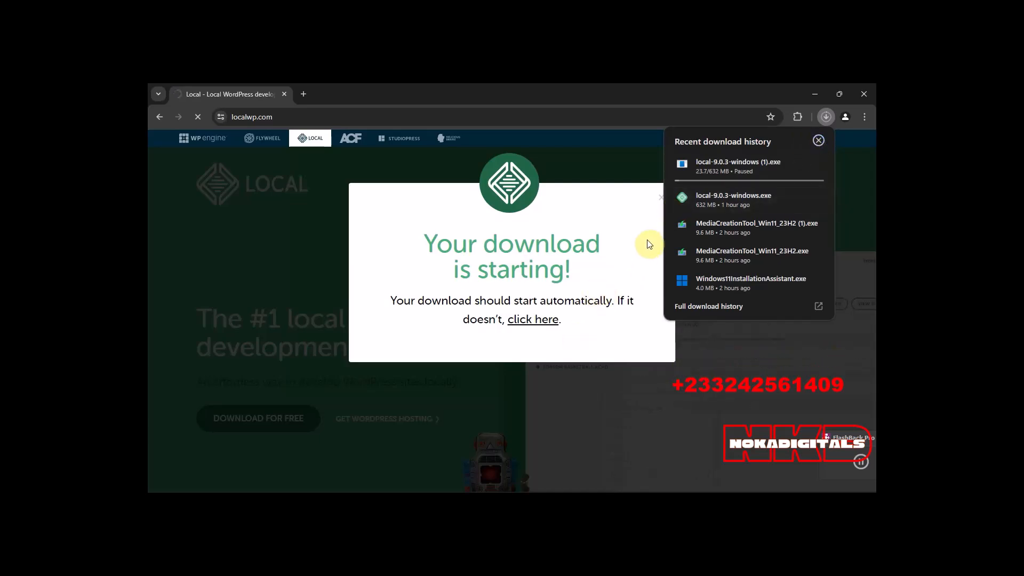
left_click(826, 117)
left_click(798, 163)
left_click(599, 336)
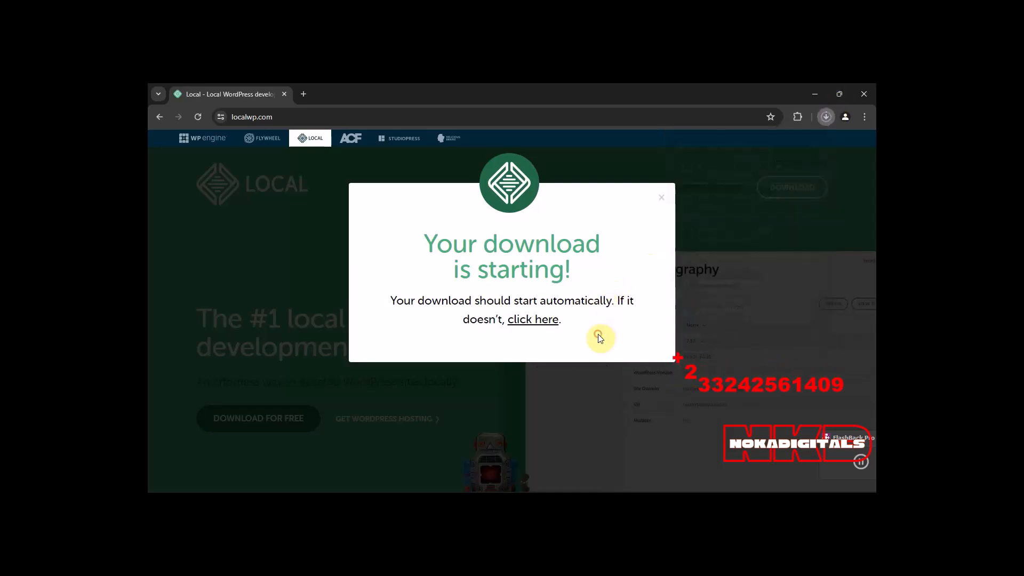
Dismiss the download notice and show the Downloads folder in File Explorer.
mouse_move(489, 490)
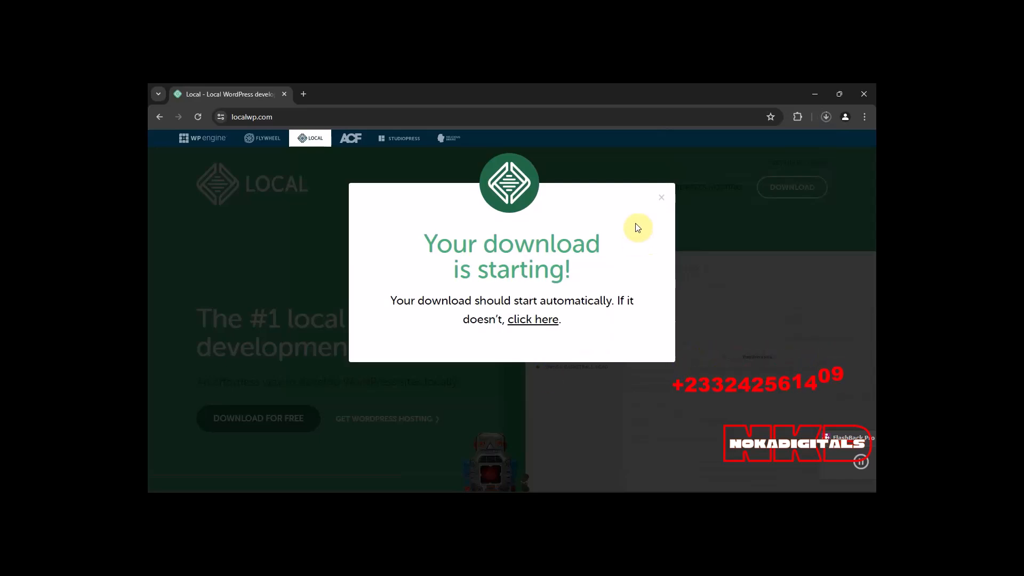
left_click(660, 199)
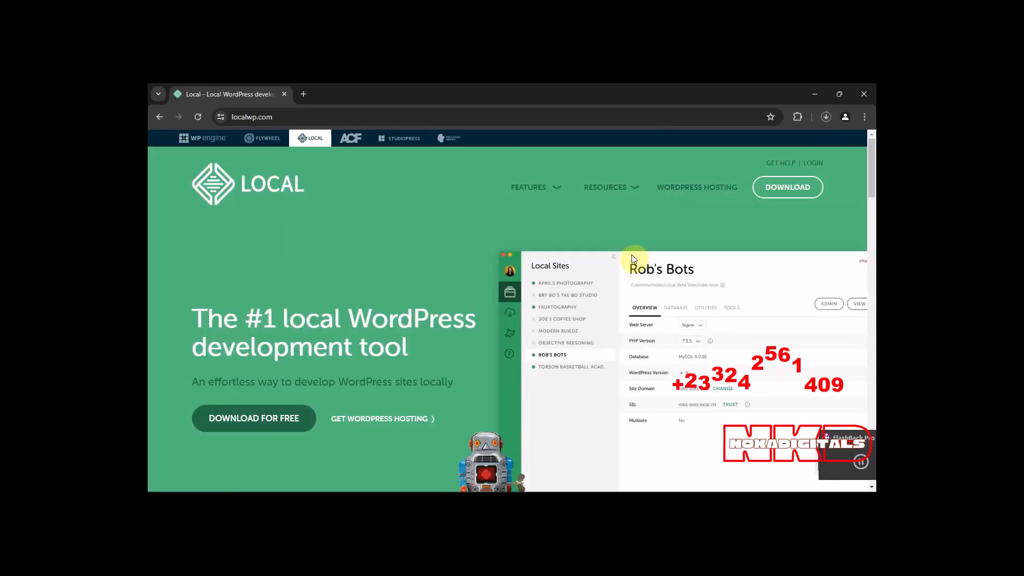
mouse_move(528, 488)
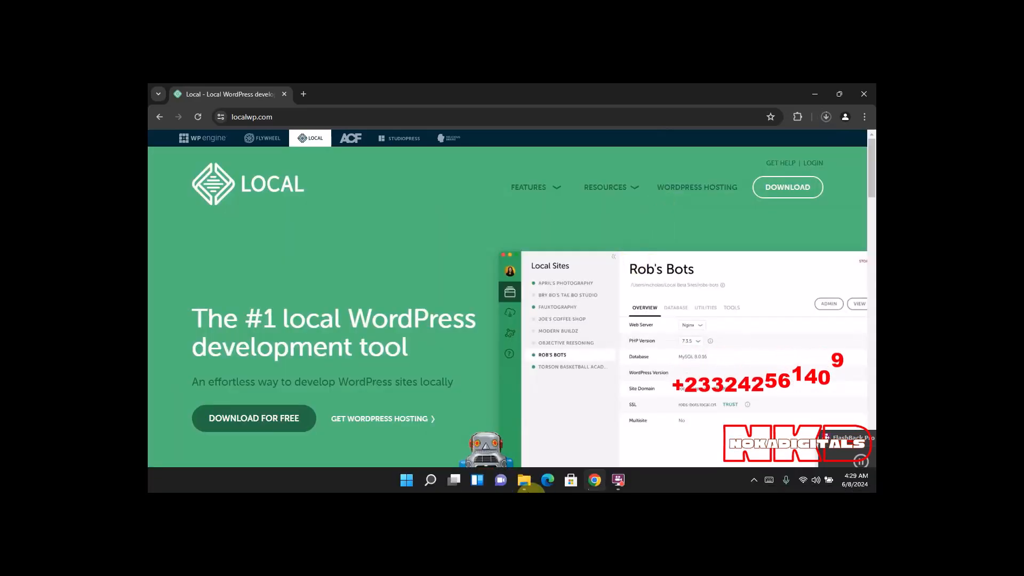
left_click(528, 482)
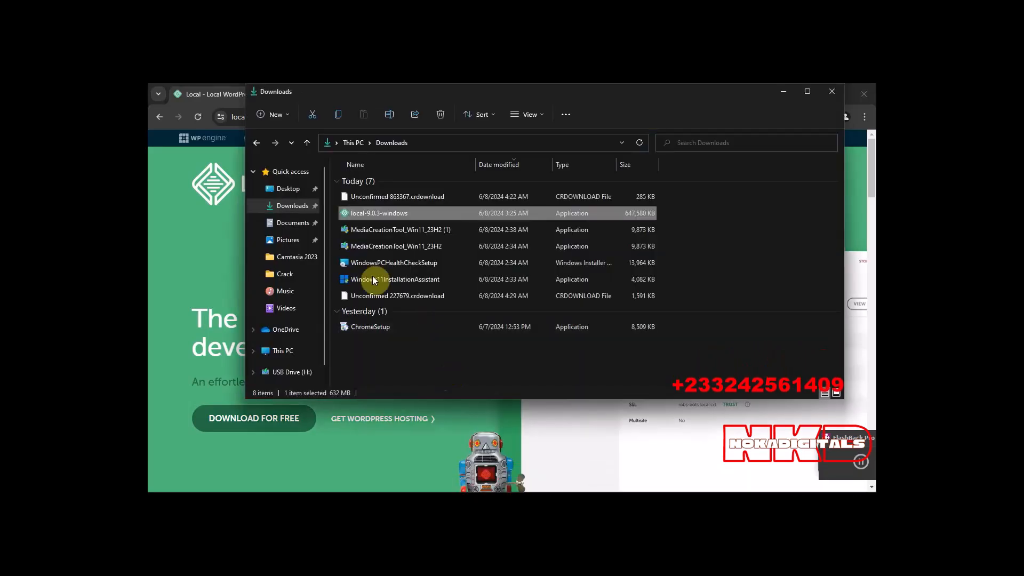
left_click(297, 205)
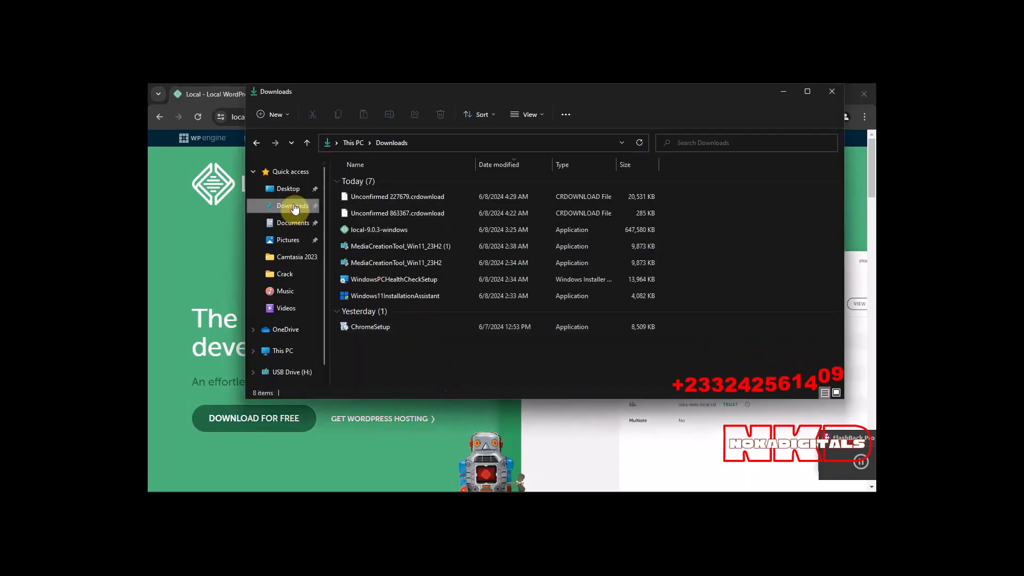
Try to install Local from local-9.0.3-windows for the current user only, using the default destination folder.
double_click(360, 229)
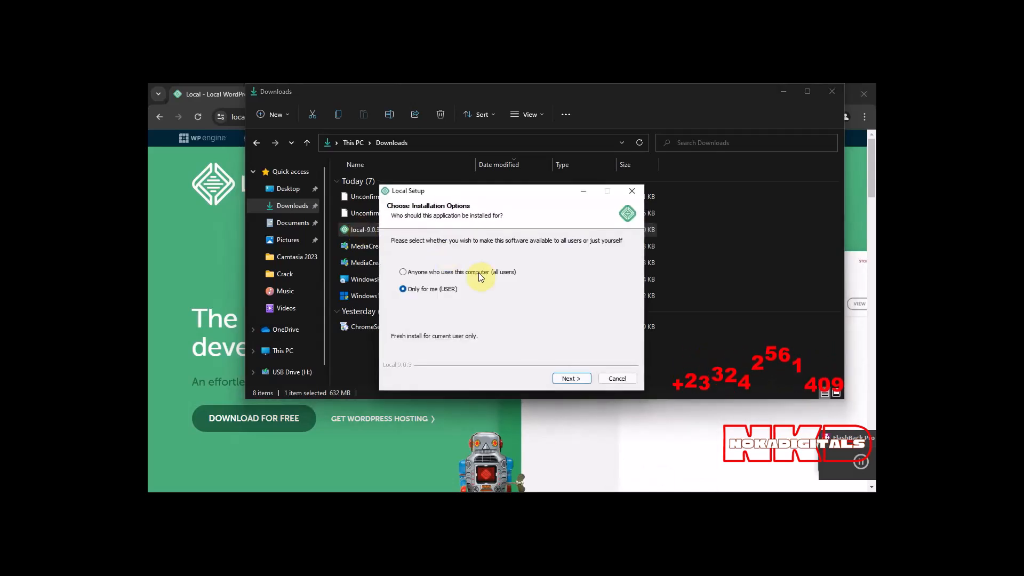
left_click(570, 379)
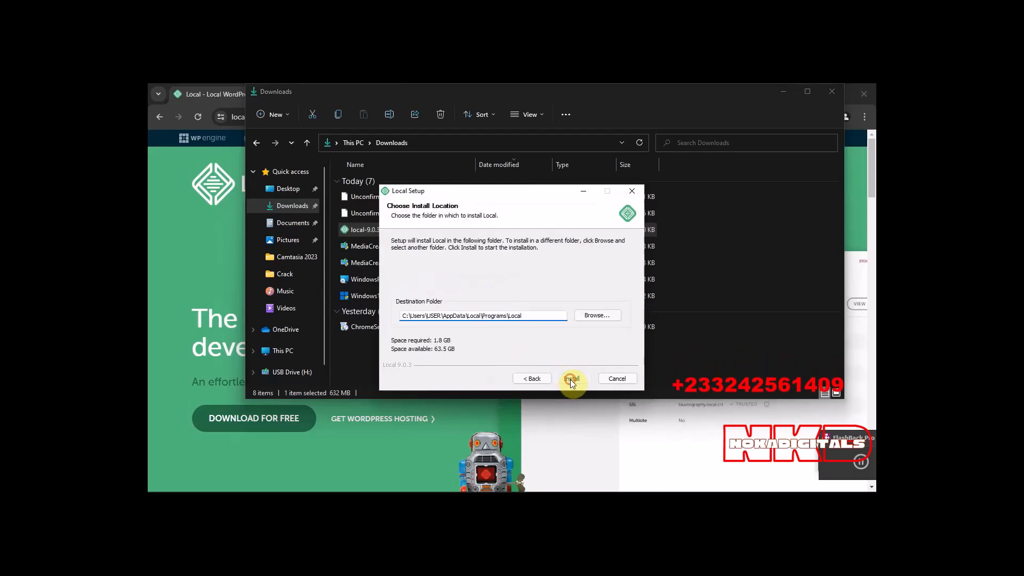
left_click(571, 378)
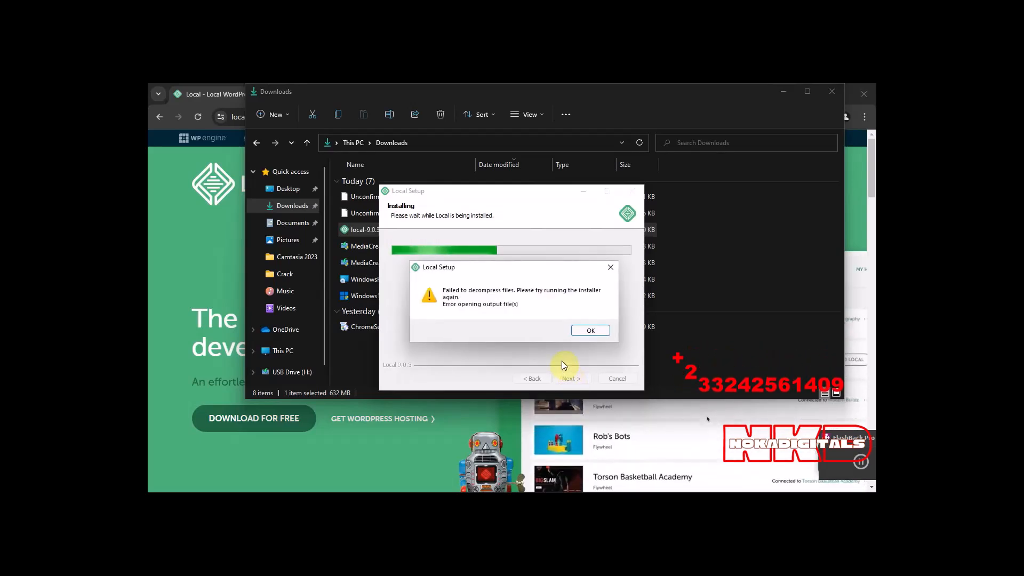
left_click(578, 330)
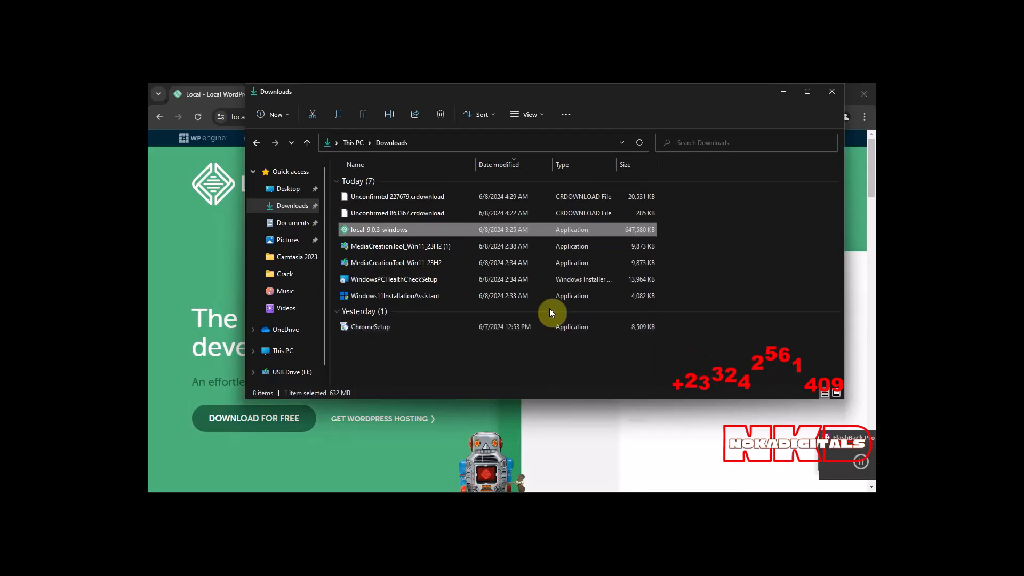
Install Local from local-9.0.3-windows for all users in the default folder, close the Downloads window and finish setup with Run Local enabled.
double_click(379, 229)
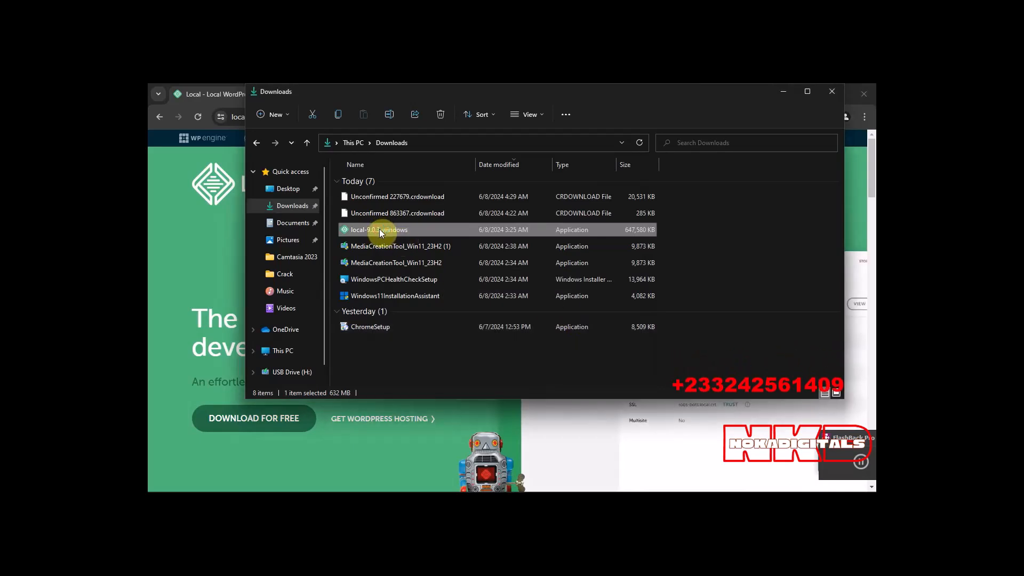
left_click(402, 272)
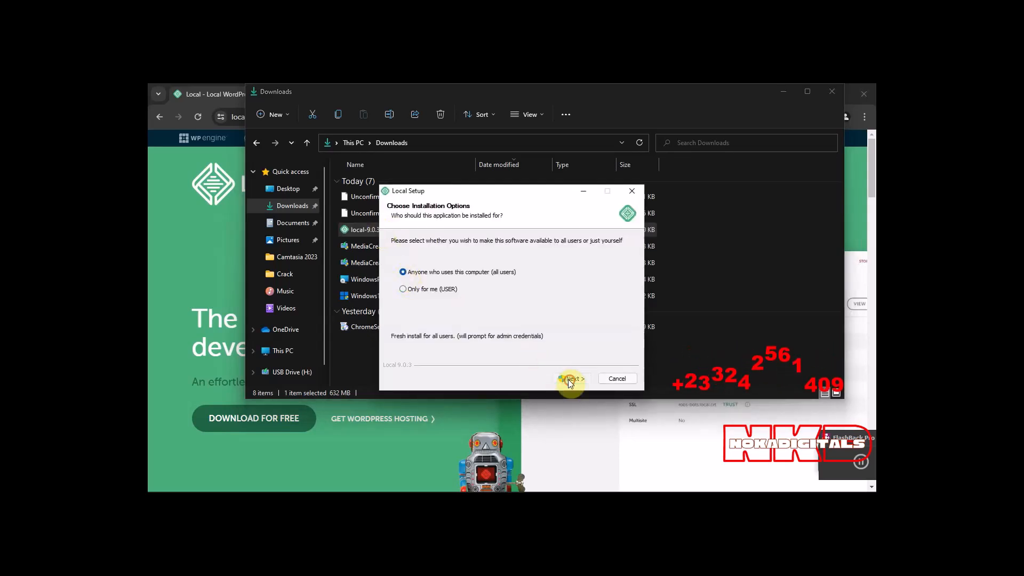
left_click(569, 378)
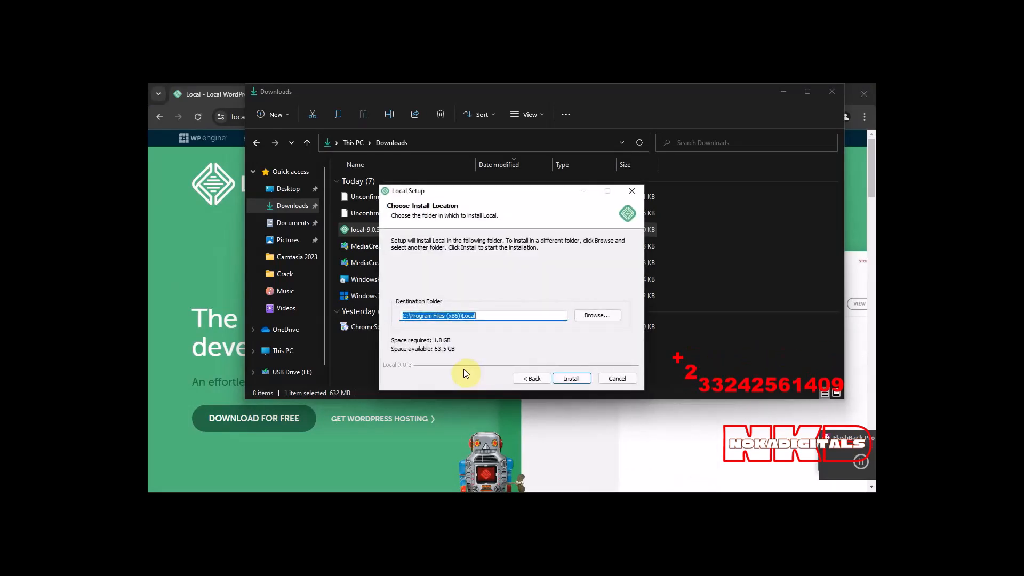
left_click(564, 376)
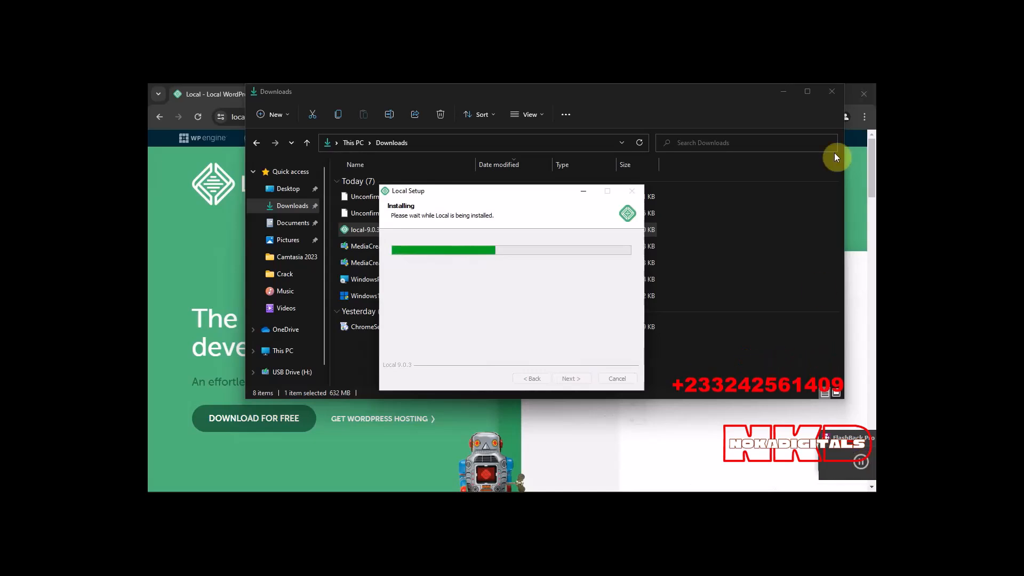
left_click(827, 92)
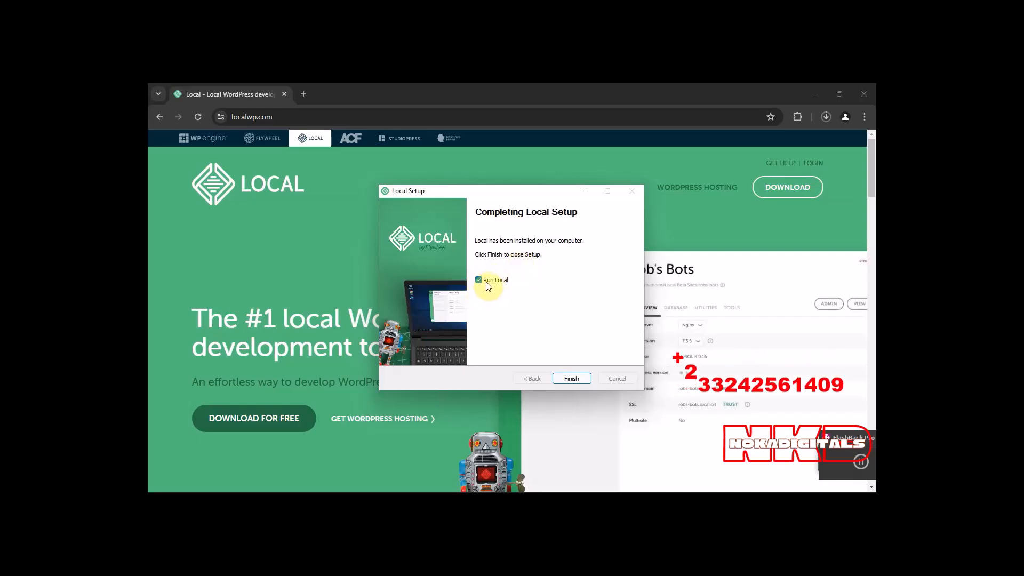
left_click(570, 379)
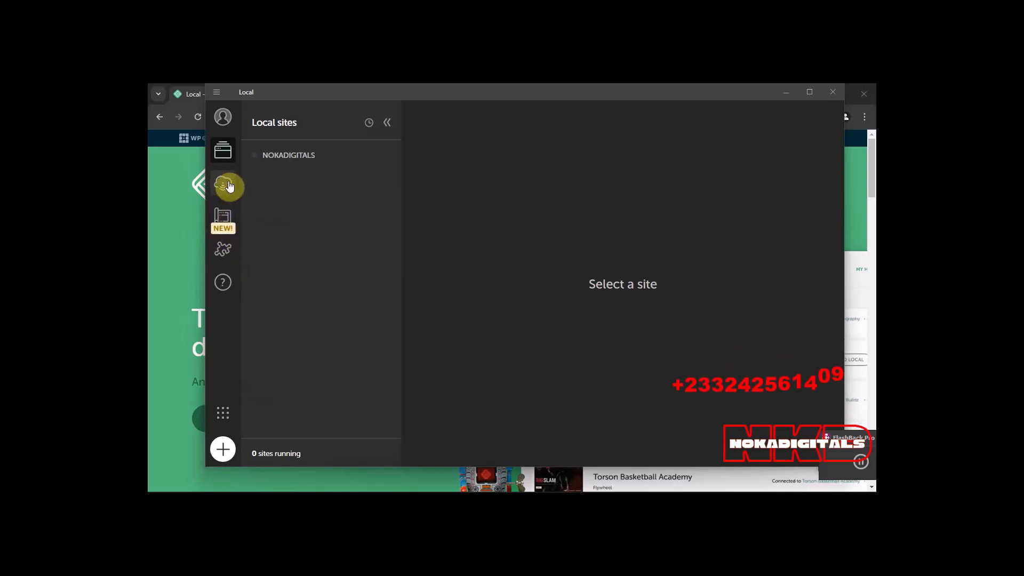
left_click(218, 93)
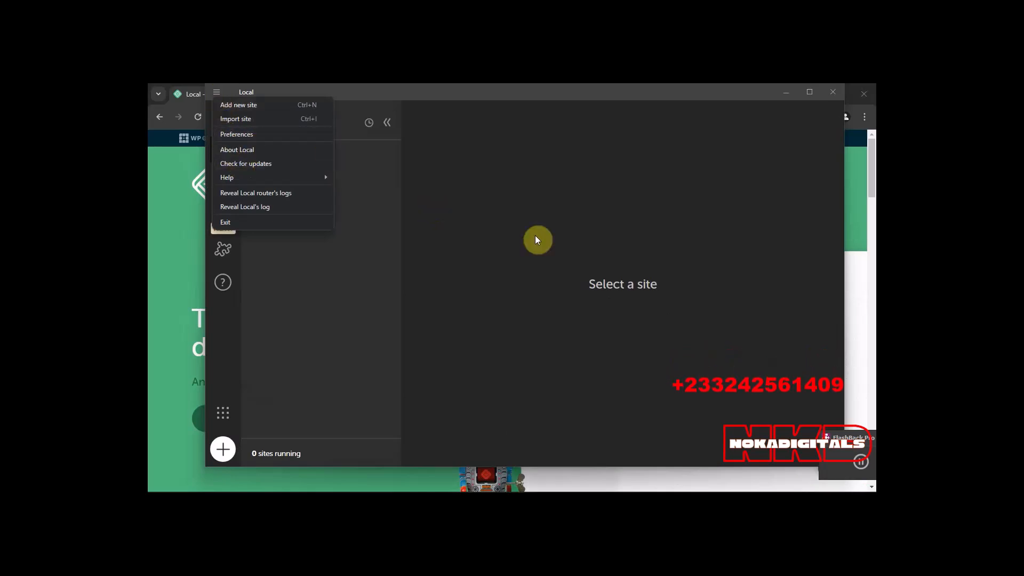
left_click(222, 450)
left_click(223, 450)
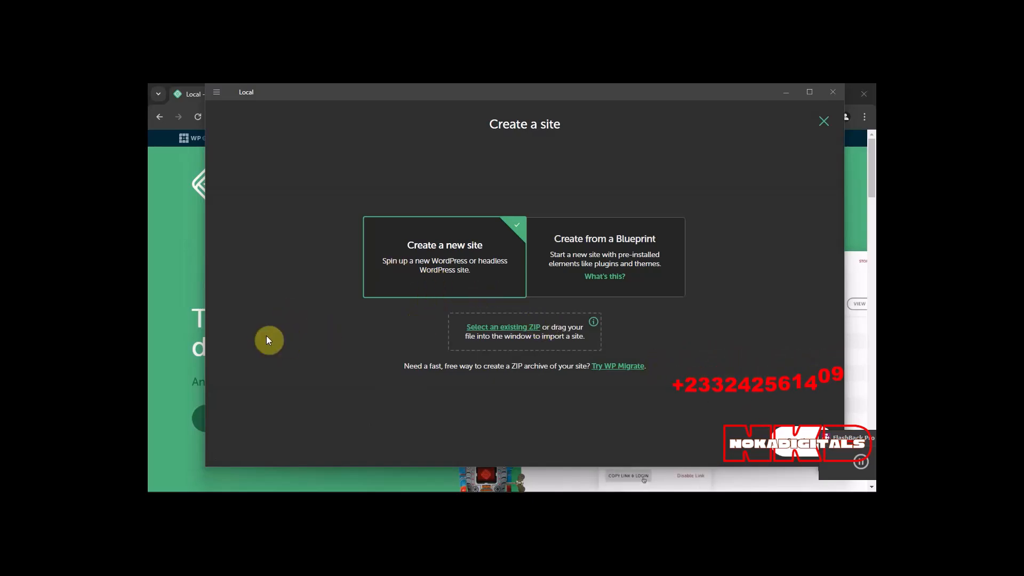
left_click(820, 122)
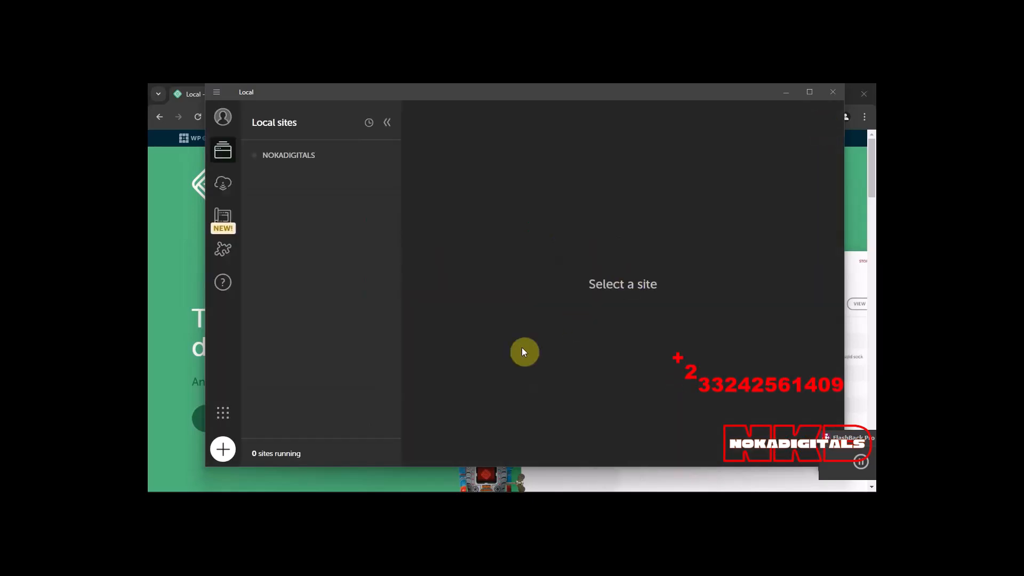
Start a new site from scratch named NOKA DIGITALS and accept the Preferred environment.
left_click(224, 449)
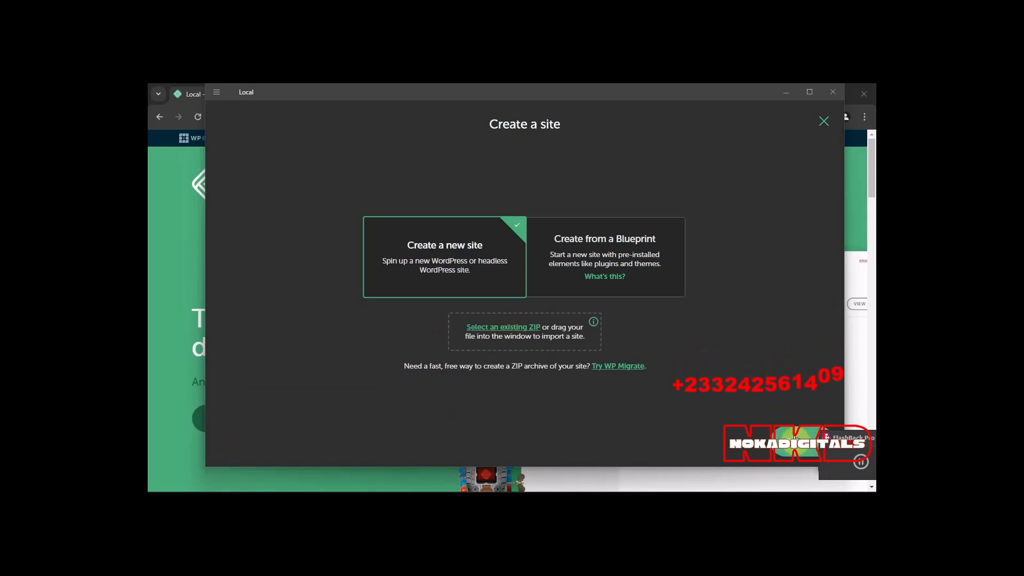
left_click(796, 447)
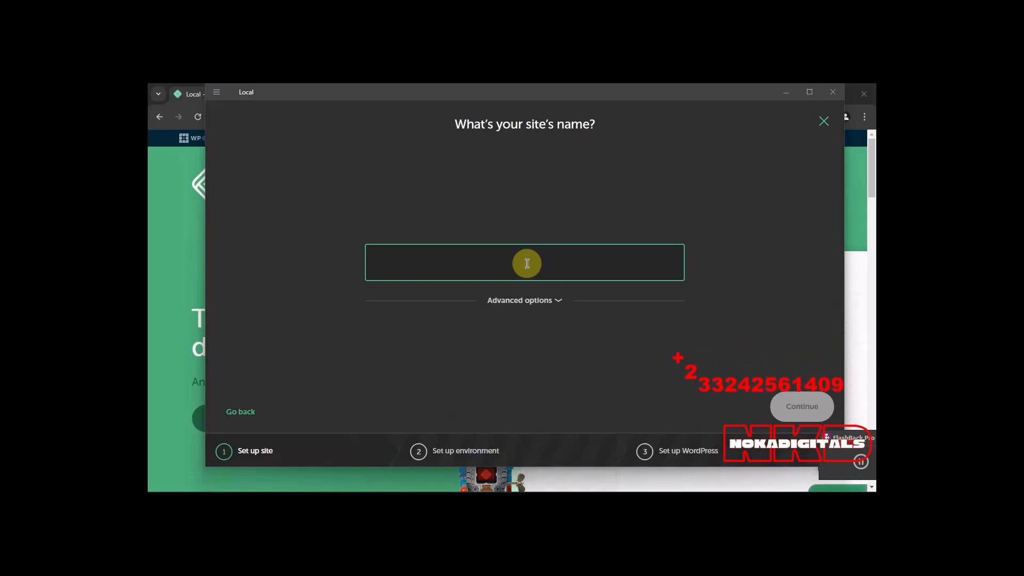
type("NOKA D")
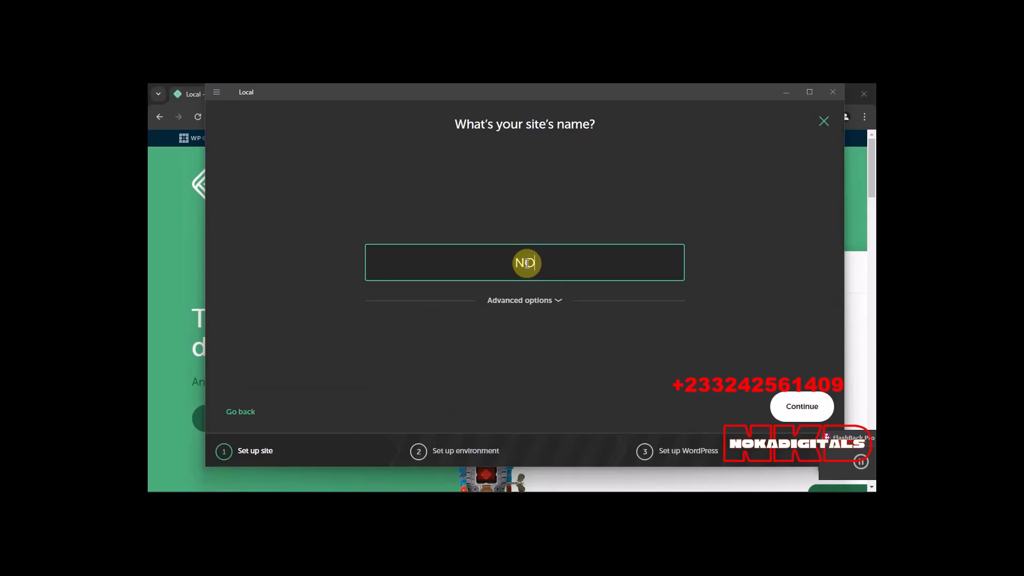
type("IGITALS")
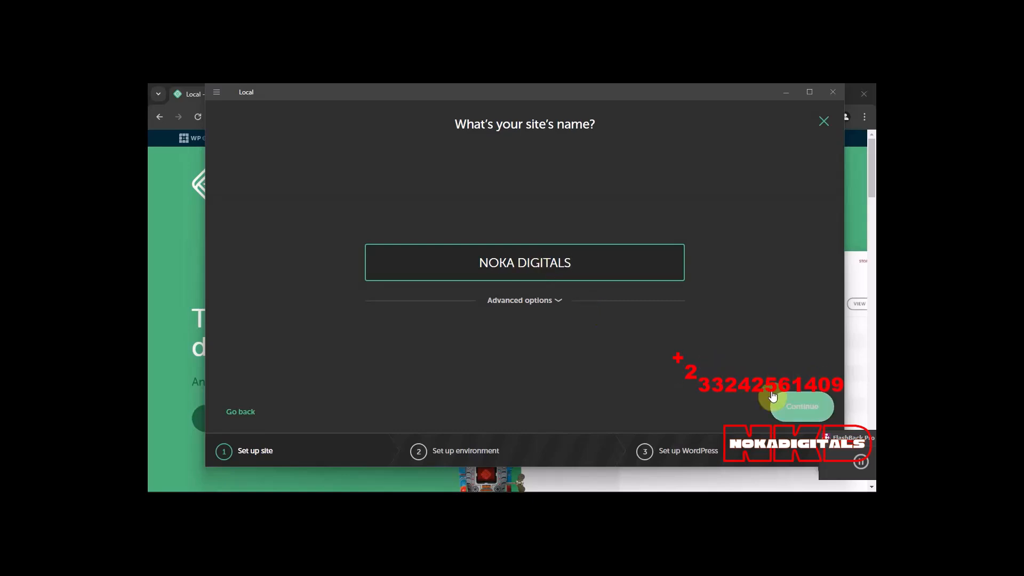
left_click(805, 410)
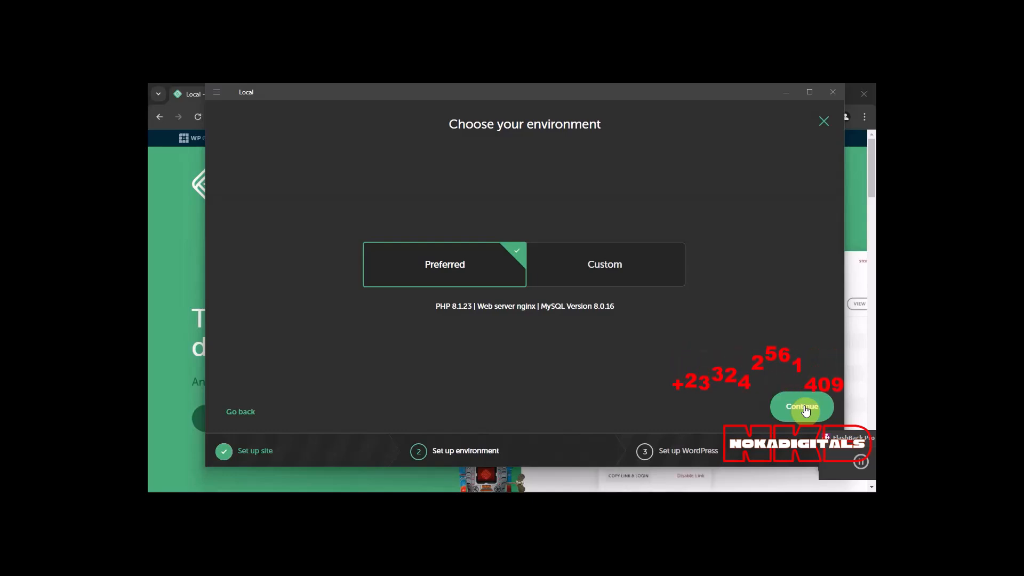
left_click(806, 409)
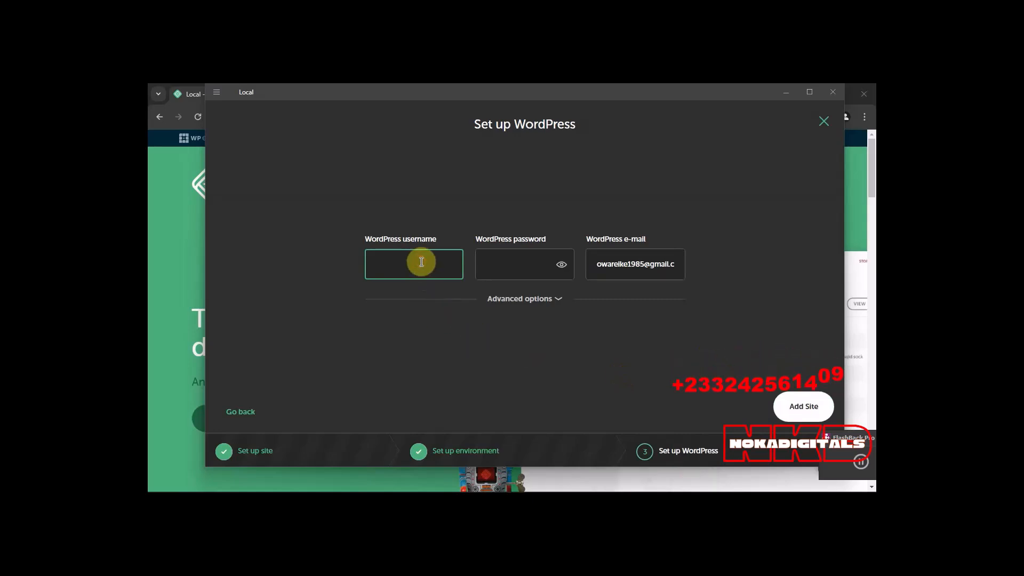
Set the WordPress username to noka and enter the WordPress password, clearing the first entry and retyping it.
type("noka")
key("Tab")
type("•••••••••")
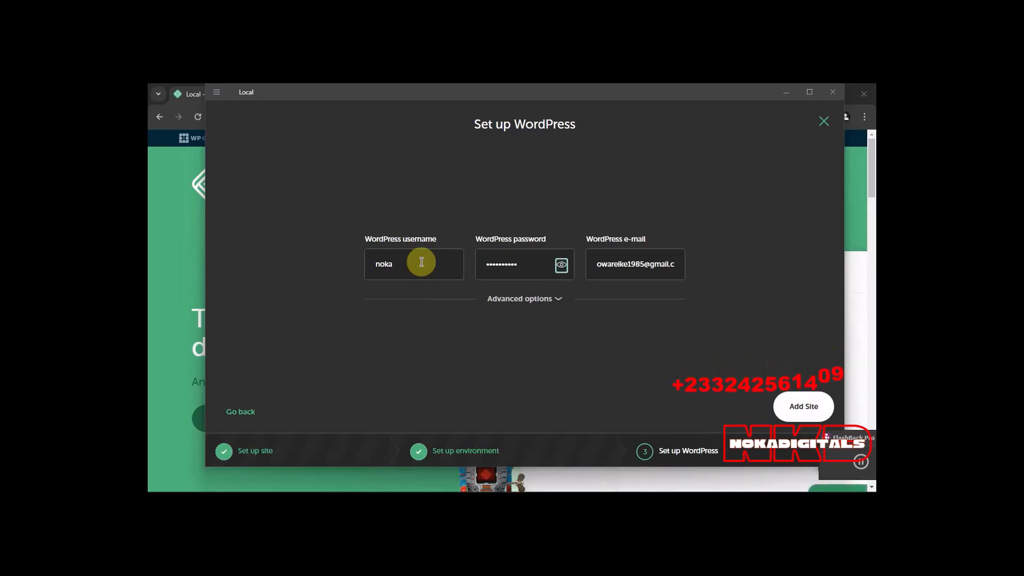
left_click(521, 263)
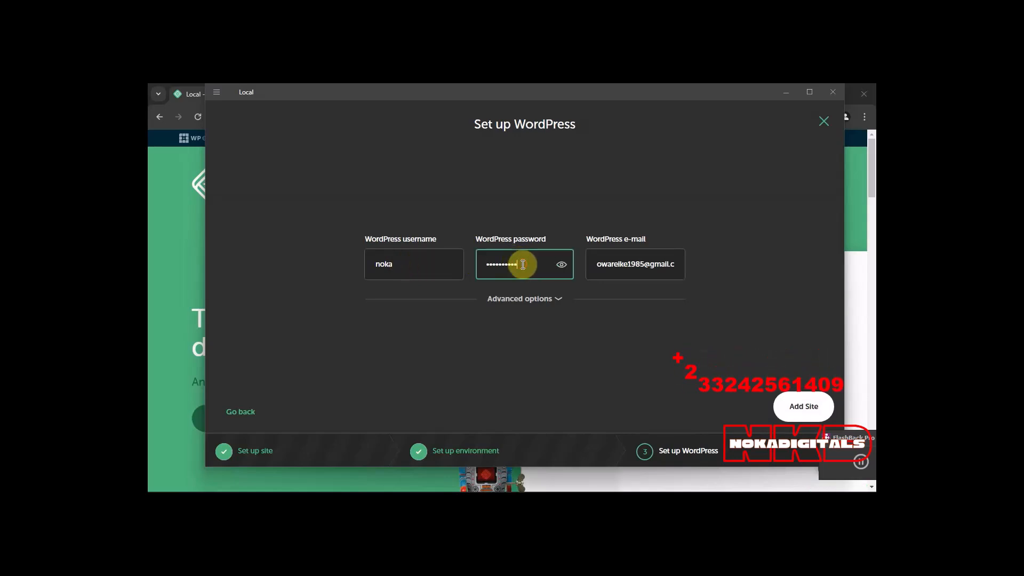
key("BackSpace")
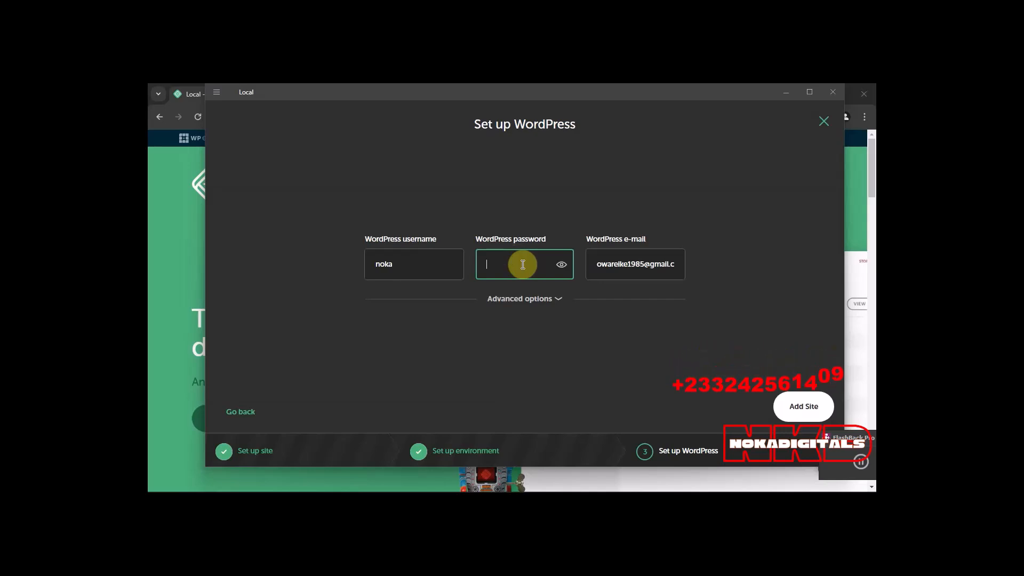
type("•••••••••")
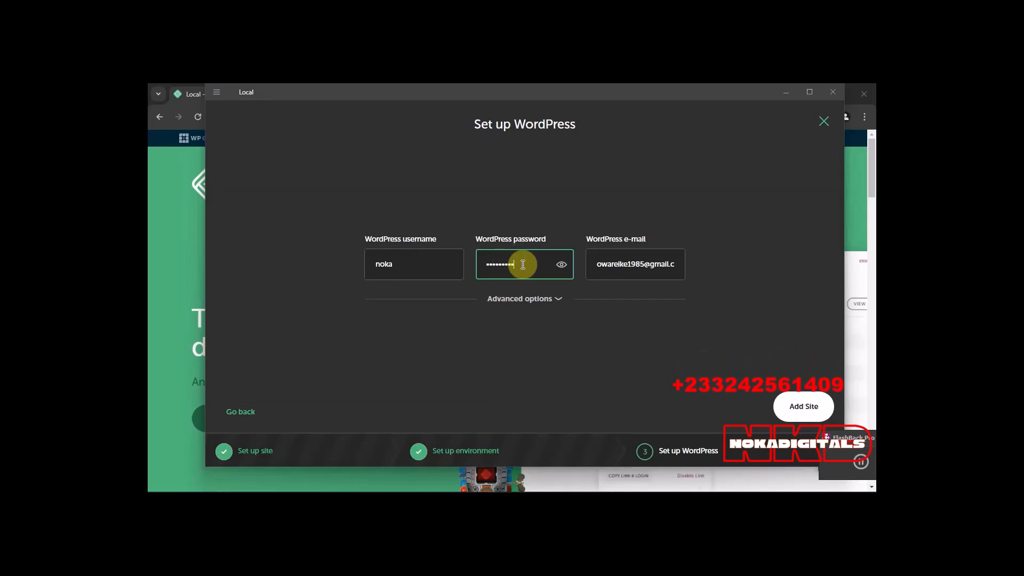
type("•••••")
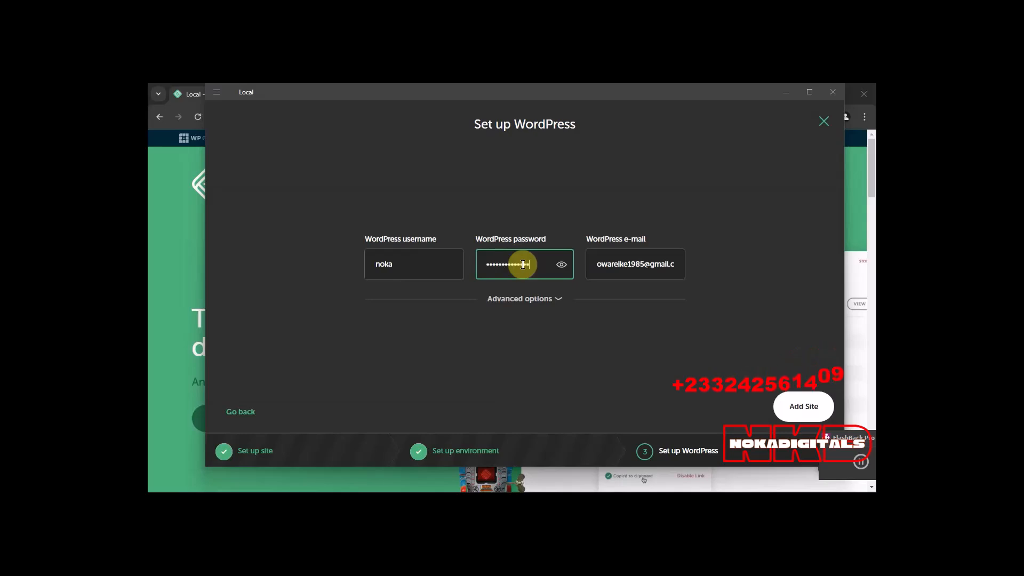
Review the WordPress e-mail field and the multisite setting in the advanced options, then collapse the options.
left_click(595, 265)
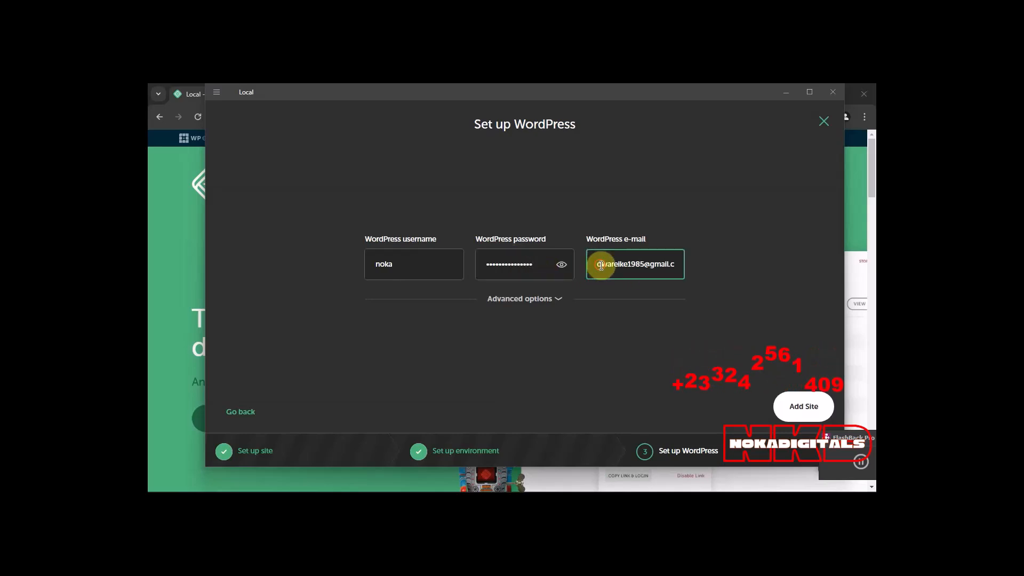
left_click_drag(595, 265, 678, 264)
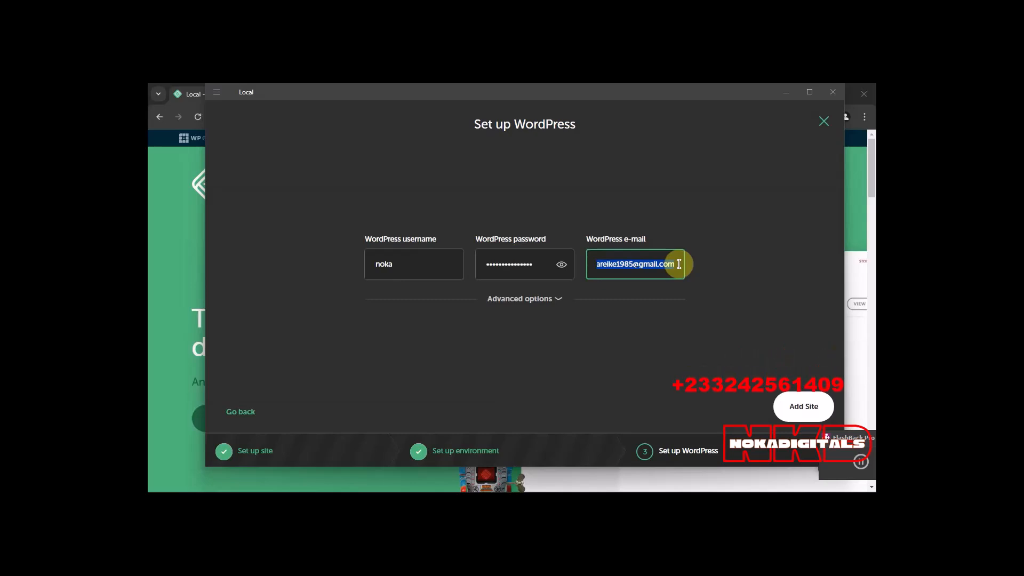
left_click(550, 302)
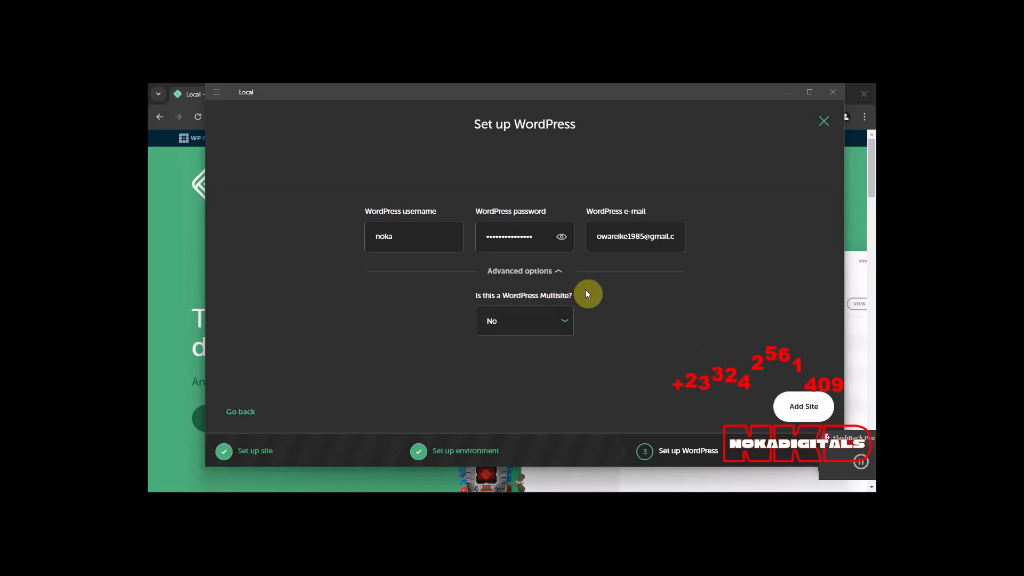
triple_click(589, 235)
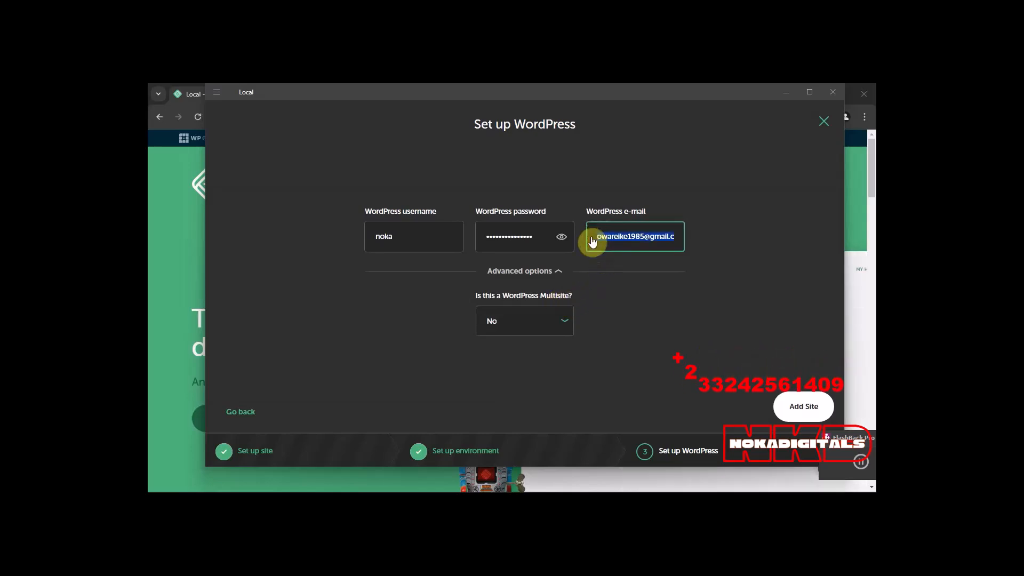
left_click(560, 272)
left_click(599, 265)
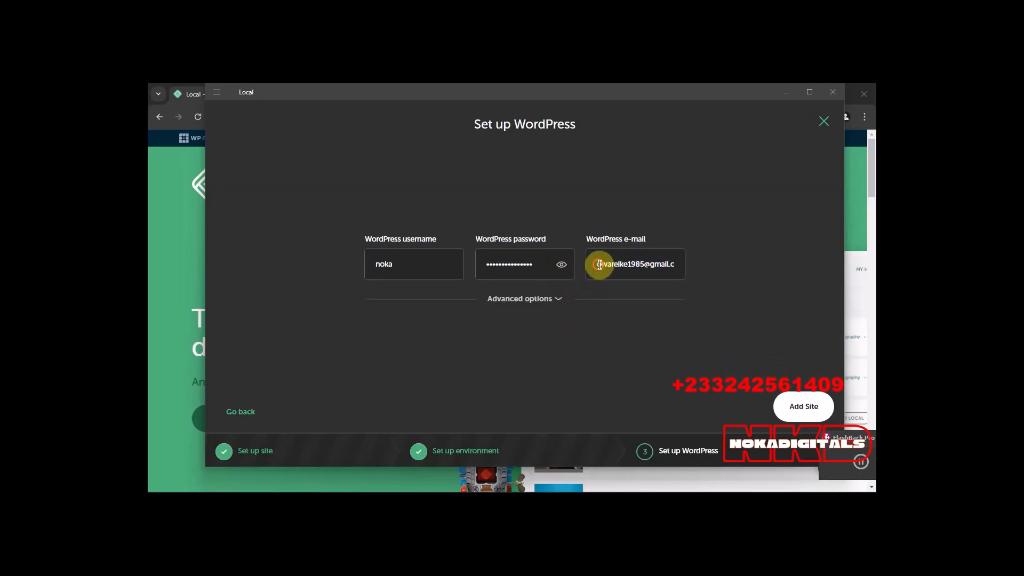
Add the site, allowing Local through Windows Defender Firewall on public networks, and dismiss the Site Groups notice.
left_click(805, 390)
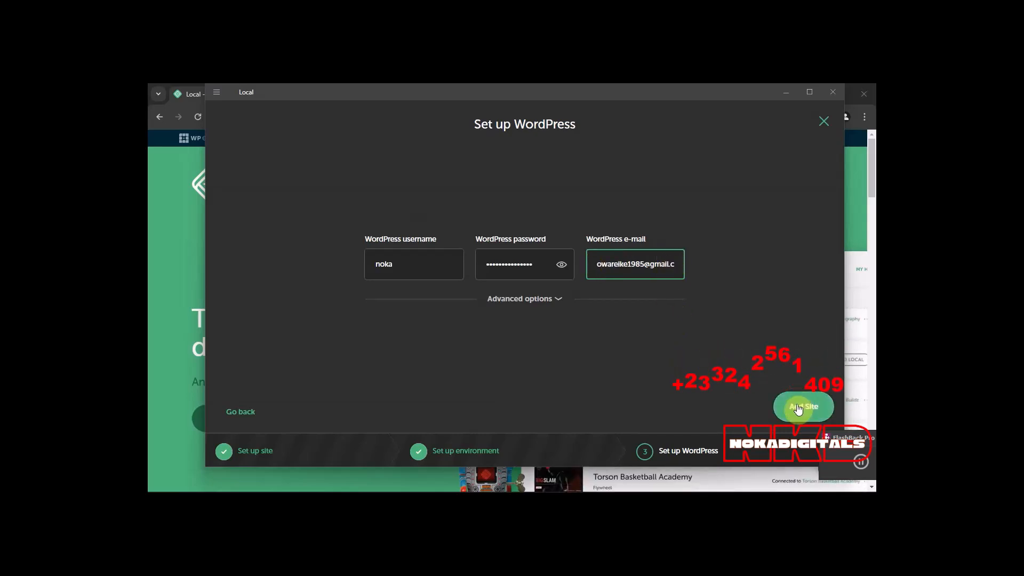
left_click(798, 408)
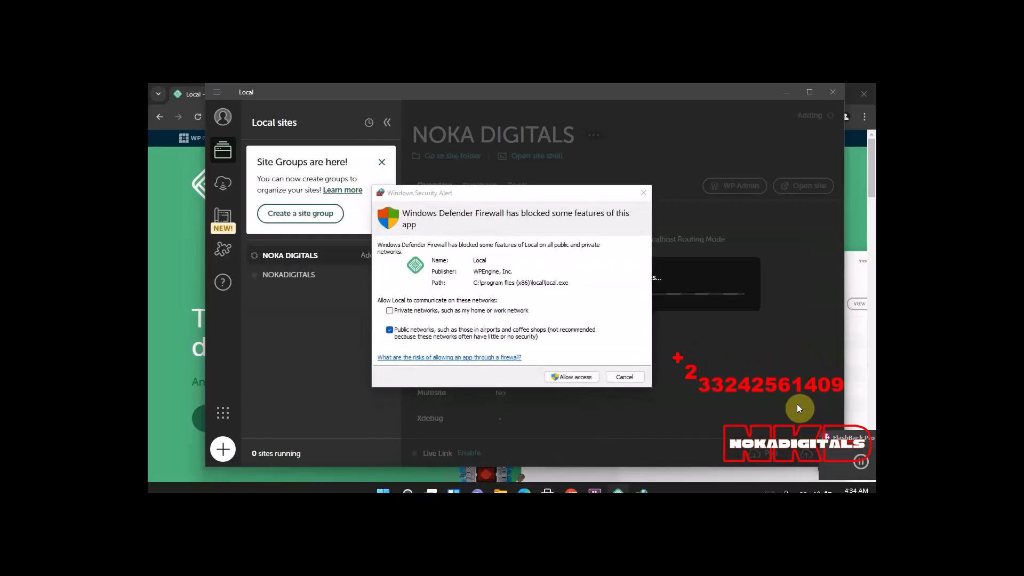
left_click(569, 378)
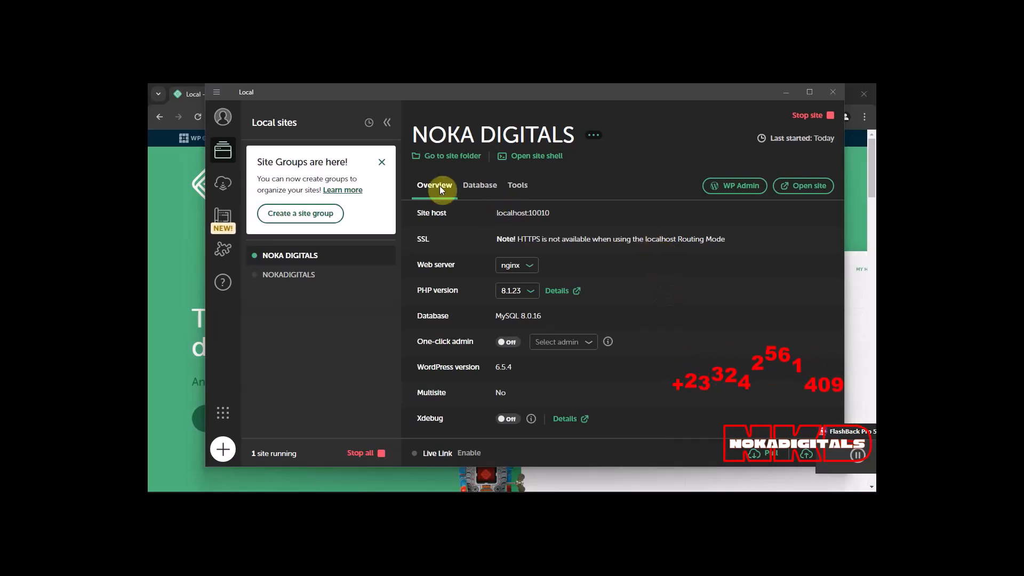
left_click(382, 164)
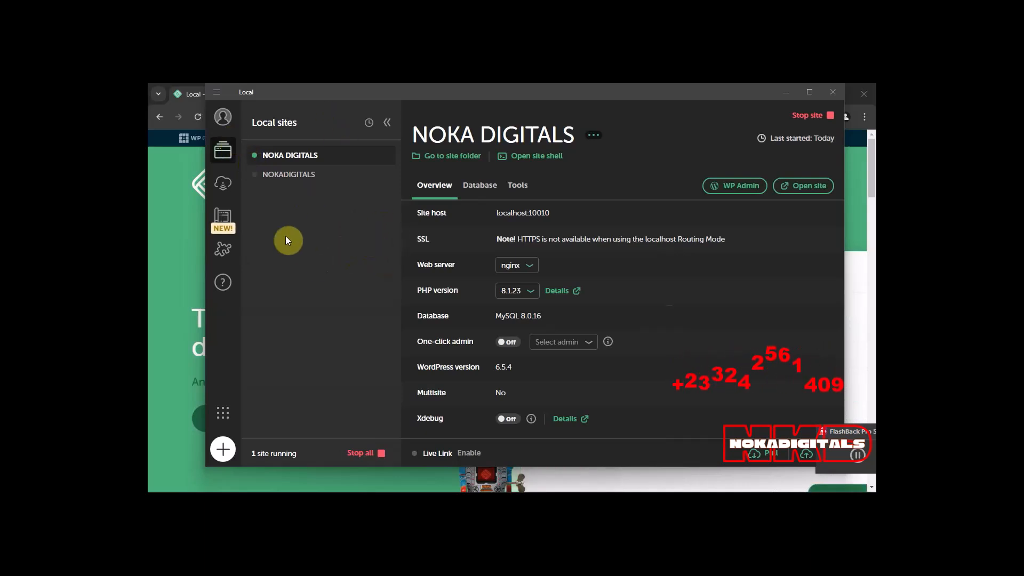
Open Local's preferences at the appearance and behavior settings.
left_click(215, 93)
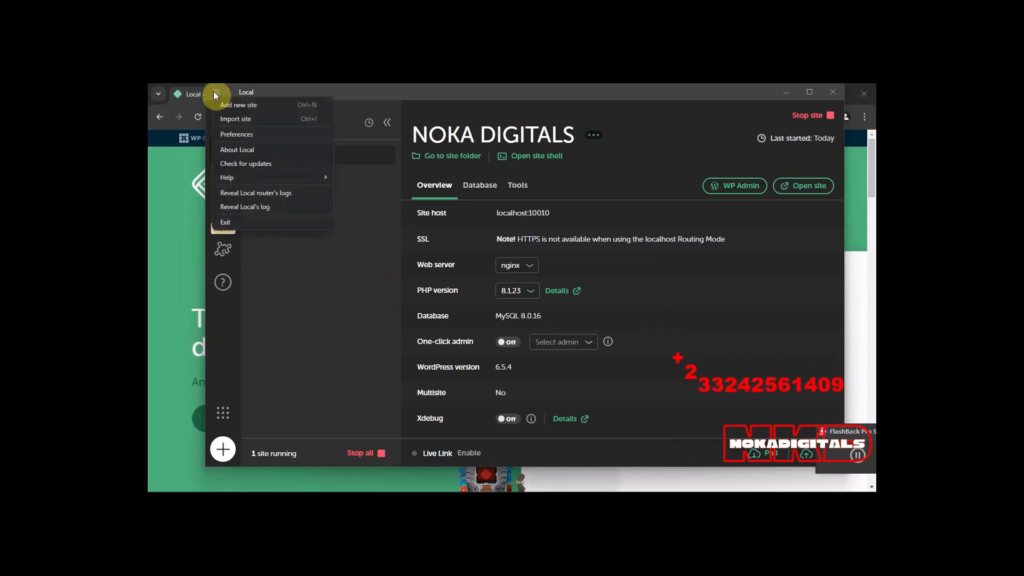
mouse_move(242, 178)
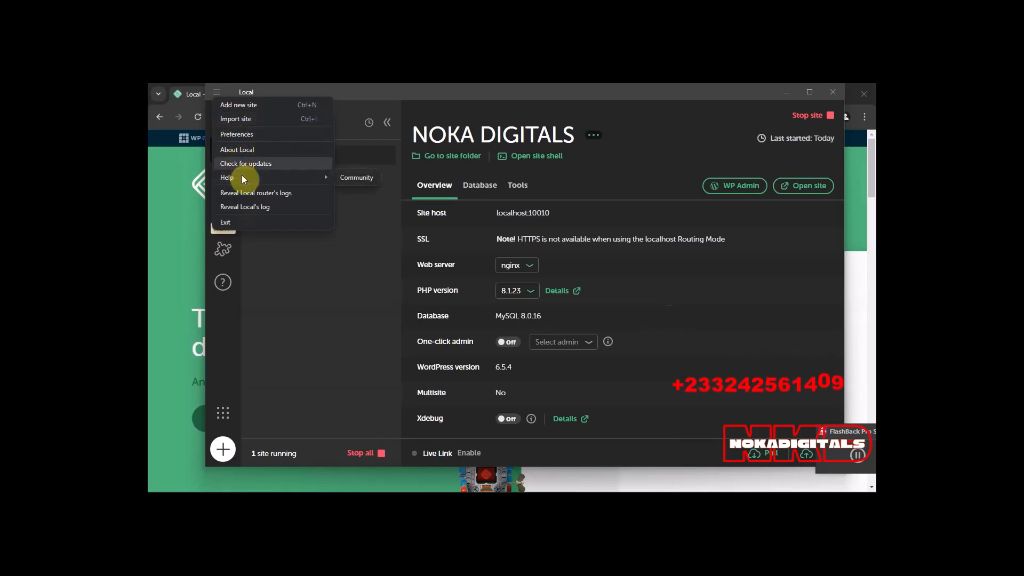
left_click(232, 134)
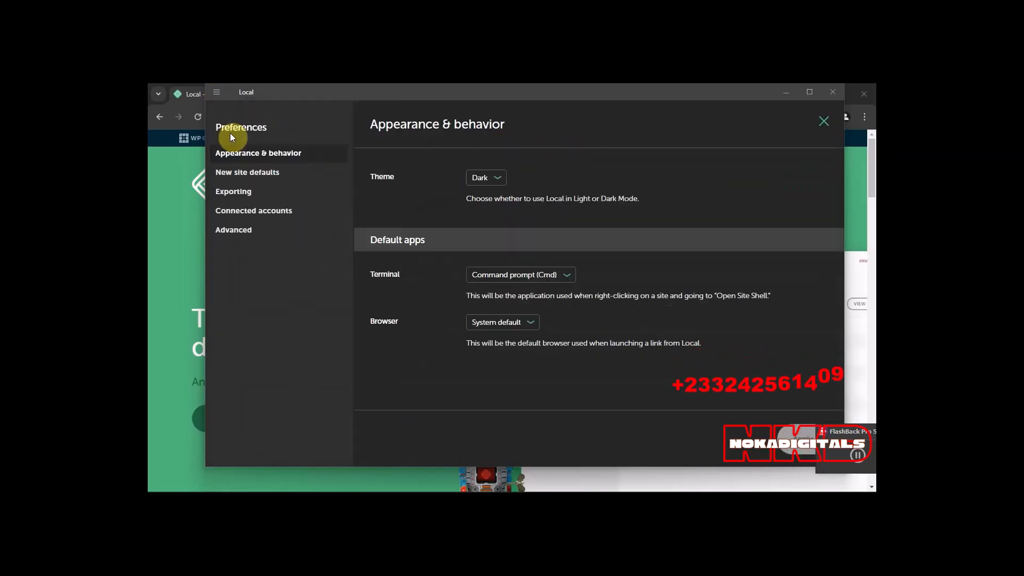
Try the Light theme for Local and switch the theme back to Dark.
left_click(499, 179)
left_click(499, 178)
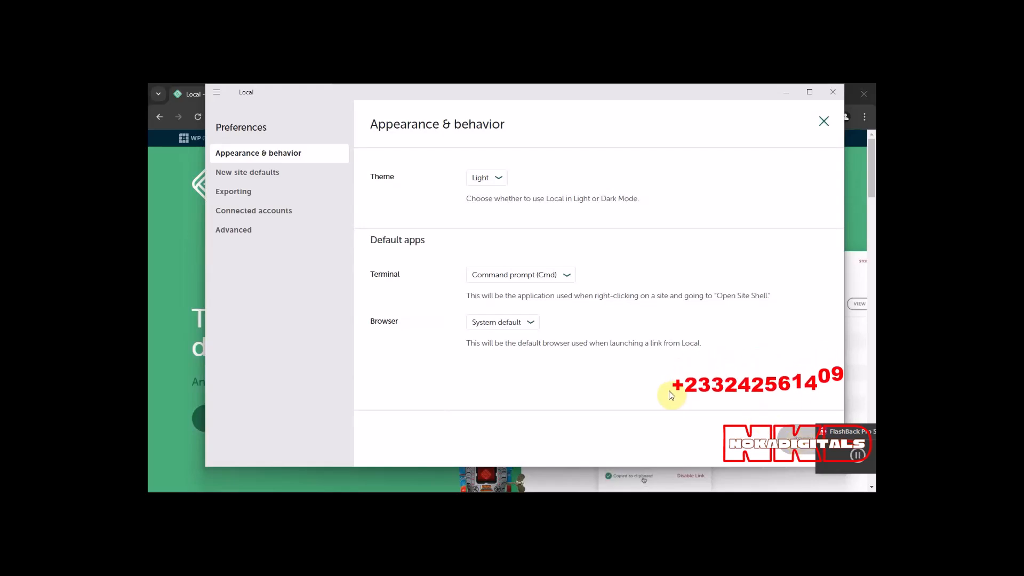
left_click(496, 180)
left_click(480, 194)
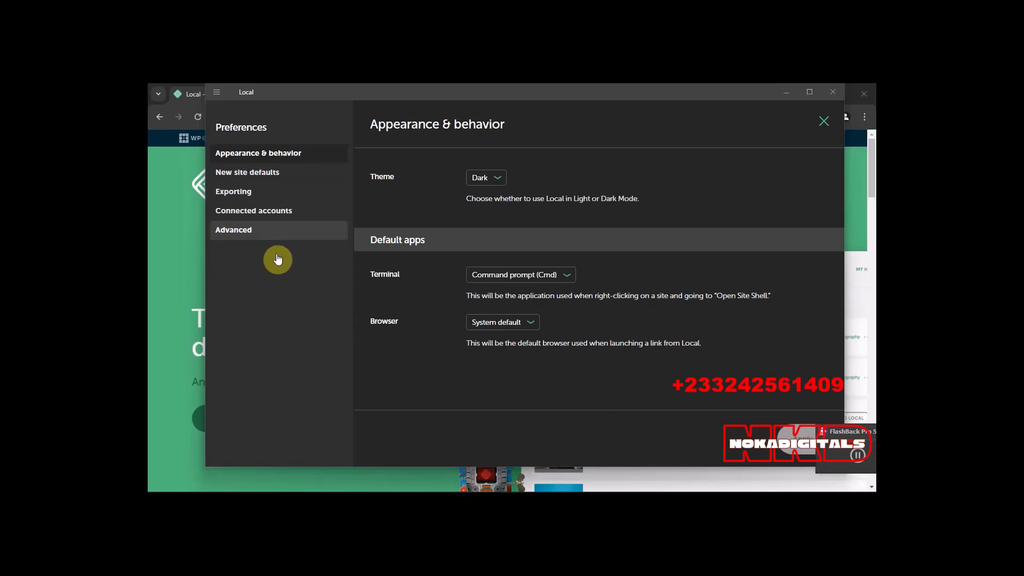
Review the preferences for new site defaults, including the environment options, and those for exporting and connected accounts.
left_click(246, 177)
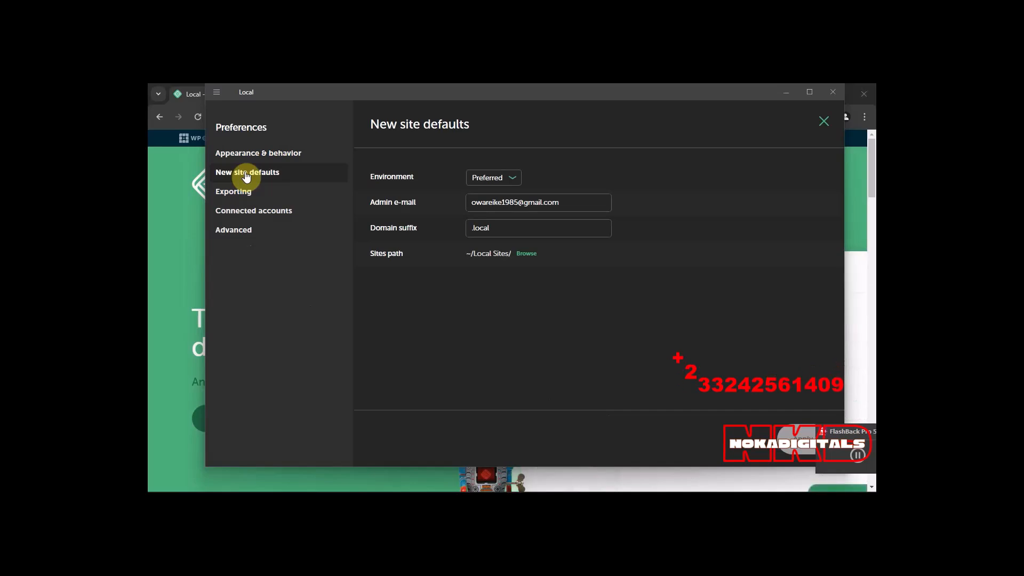
left_click(513, 181)
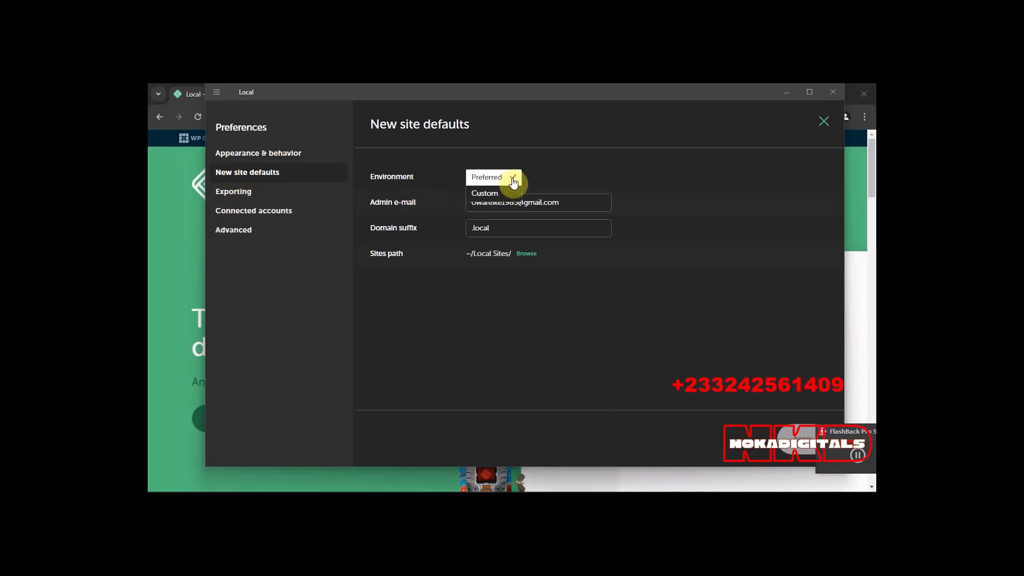
left_click(513, 180)
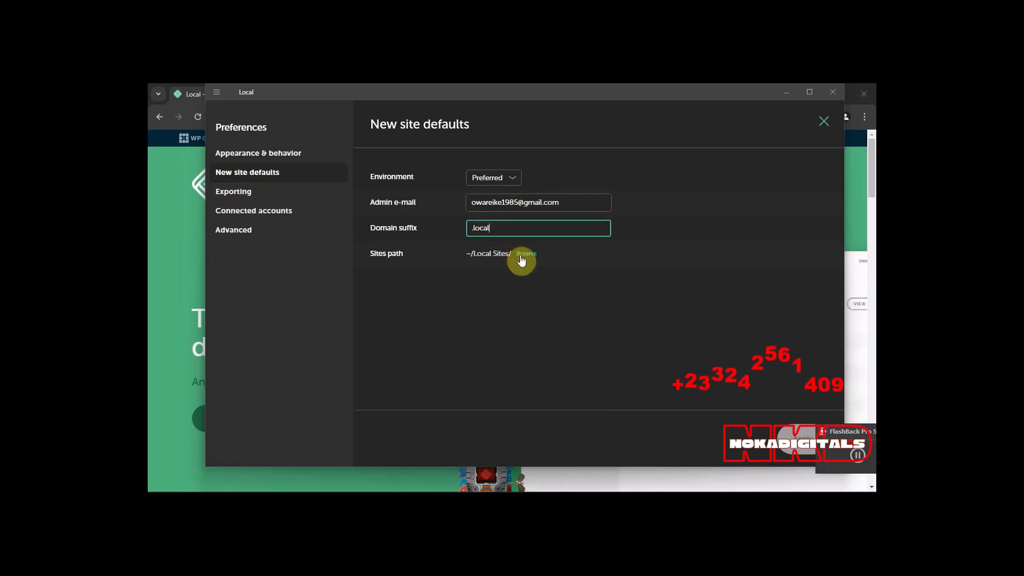
left_click(233, 195)
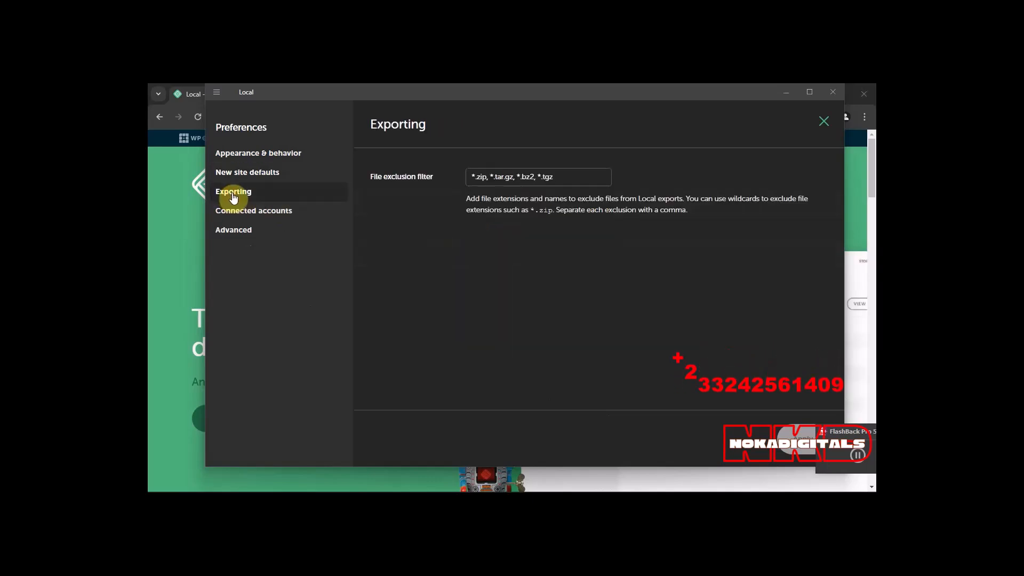
left_click(250, 211)
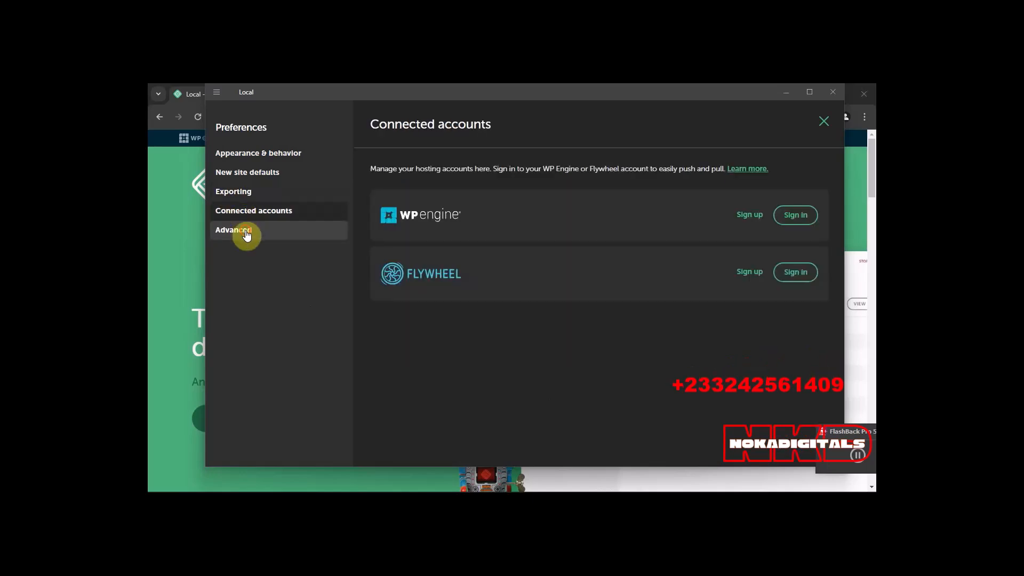
Set the router mode to localhost in the advanced preferences, recheck the settings, and close the preferences.
left_click(247, 232)
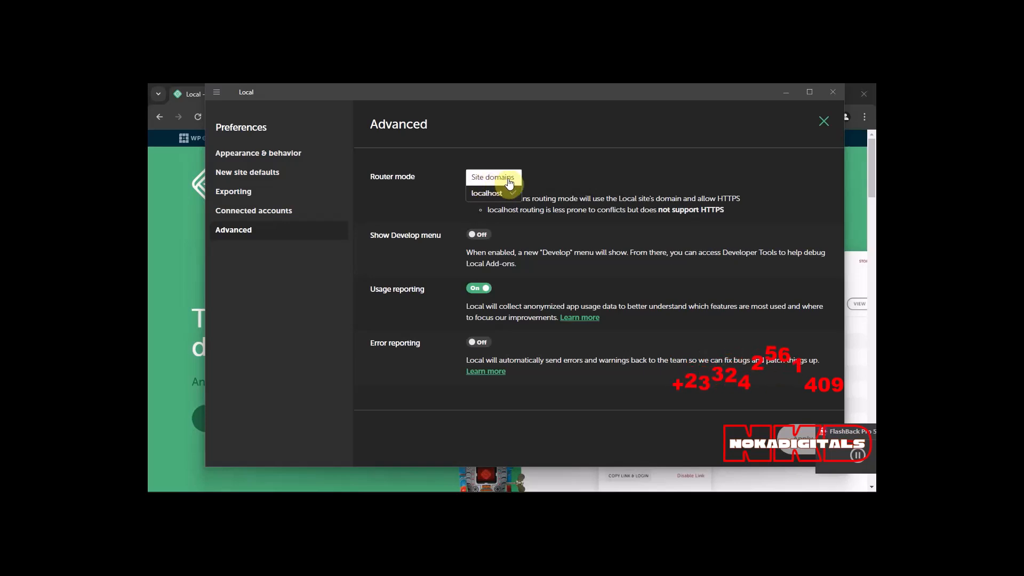
left_click(494, 178)
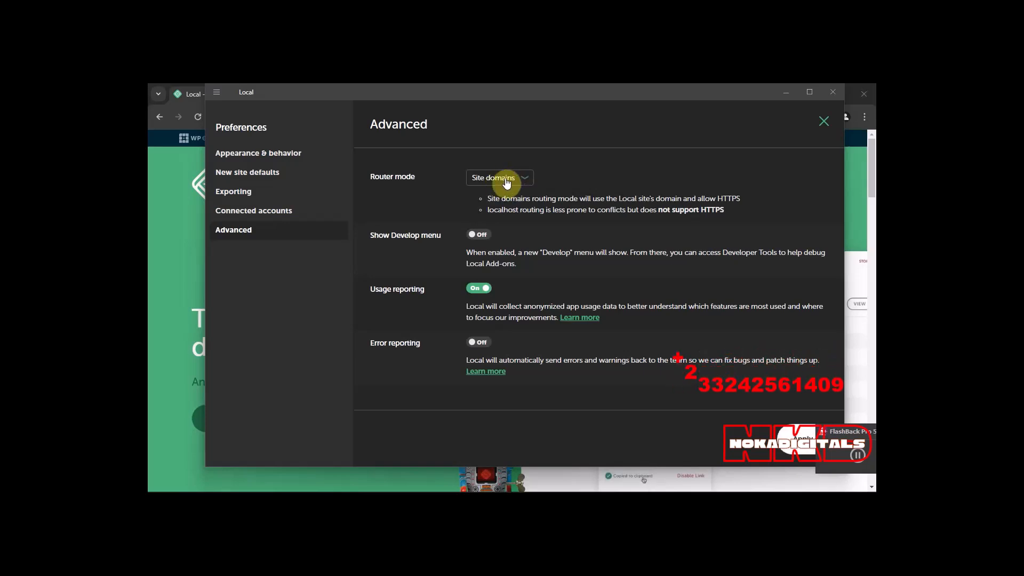
left_click(499, 180)
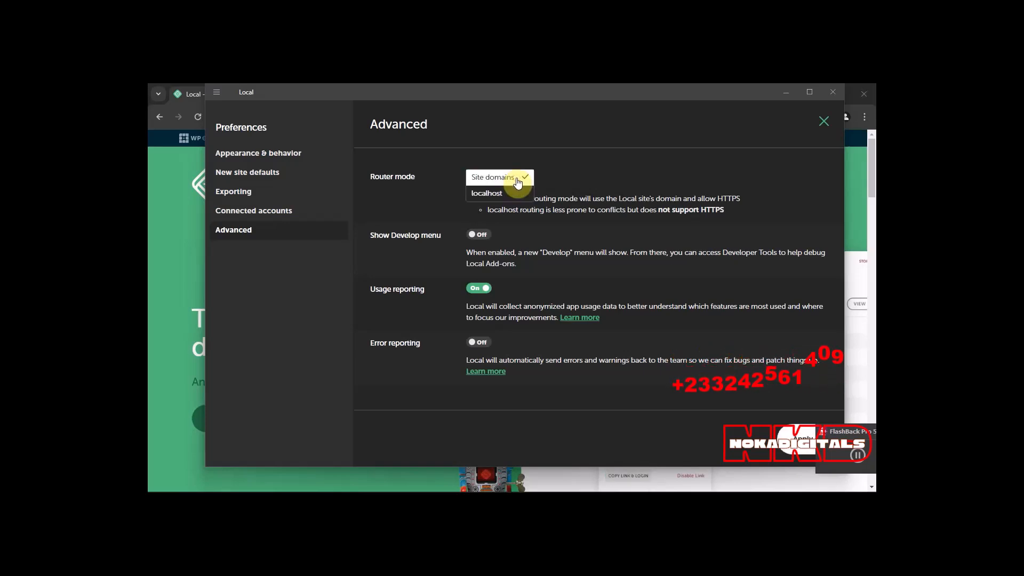
left_click(489, 195)
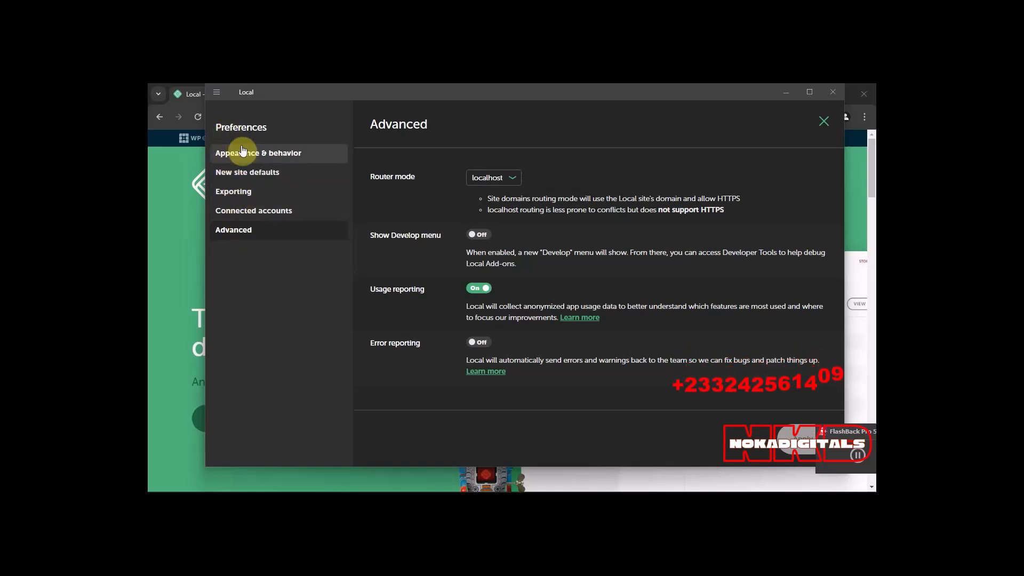
left_click(238, 160)
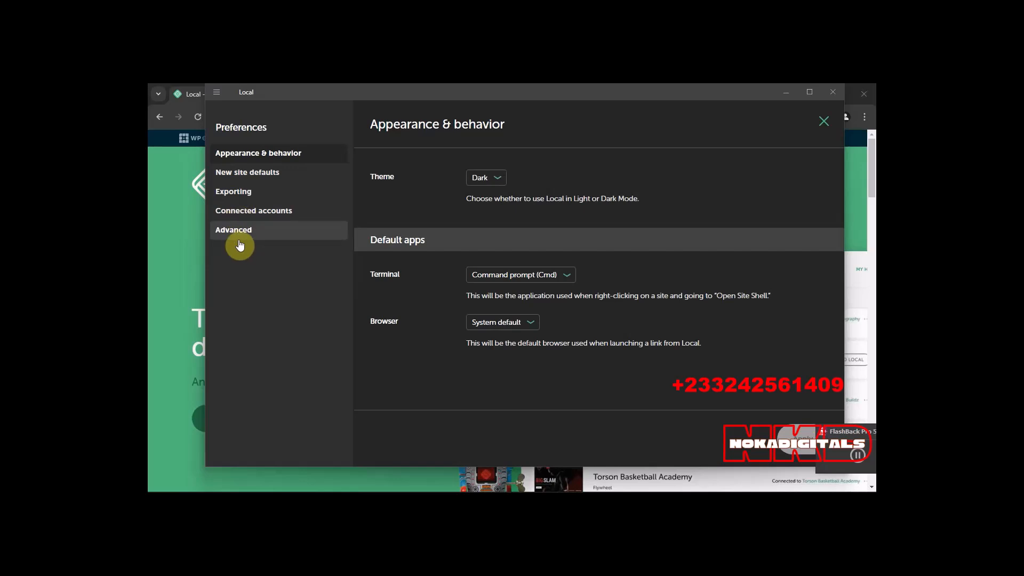
left_click(238, 231)
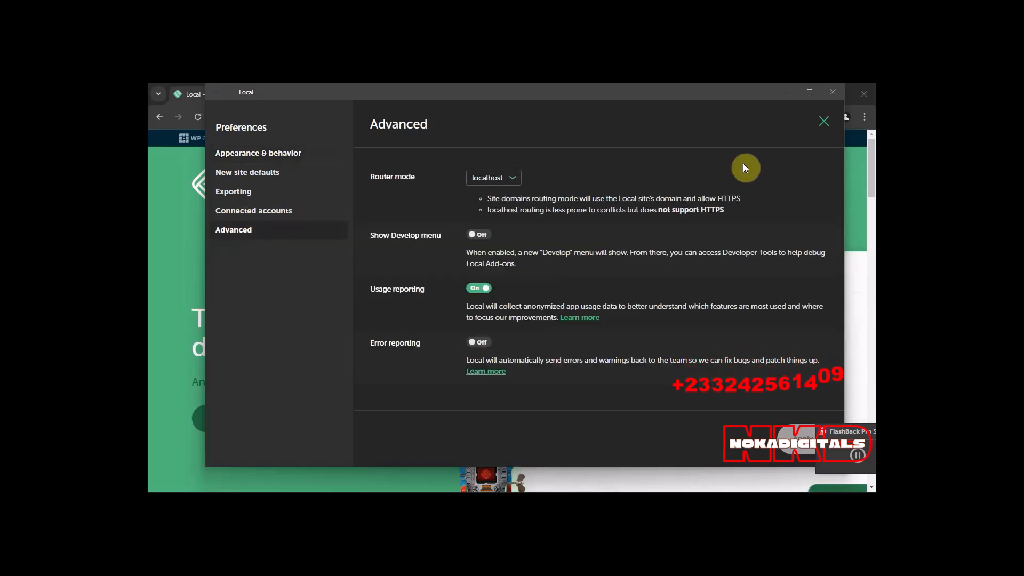
left_click(823, 127)
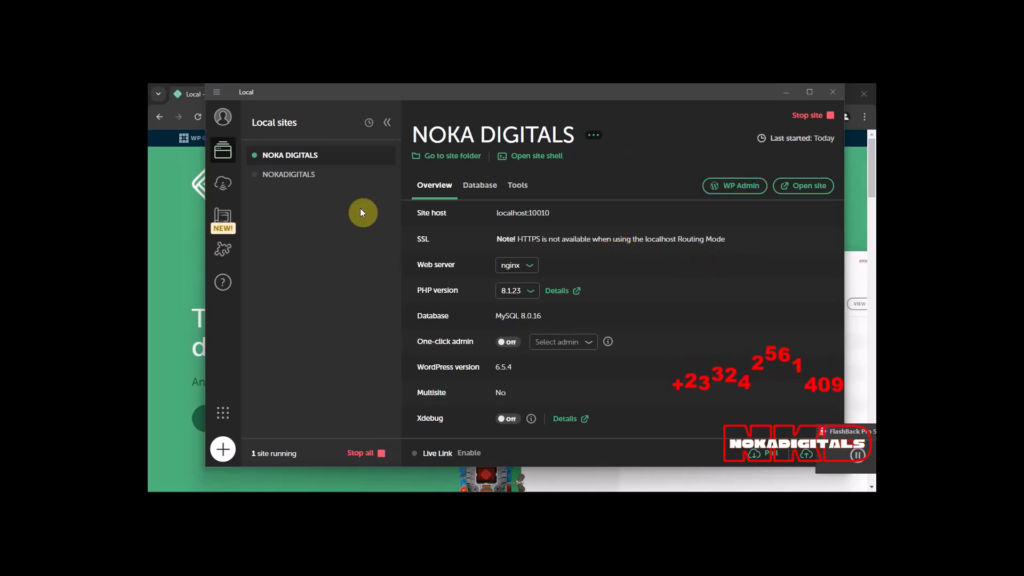
Check the NOKADIGITALS site's overview, return to NOKA DIGITALS, and turn off its one-click admin.
left_click(293, 180)
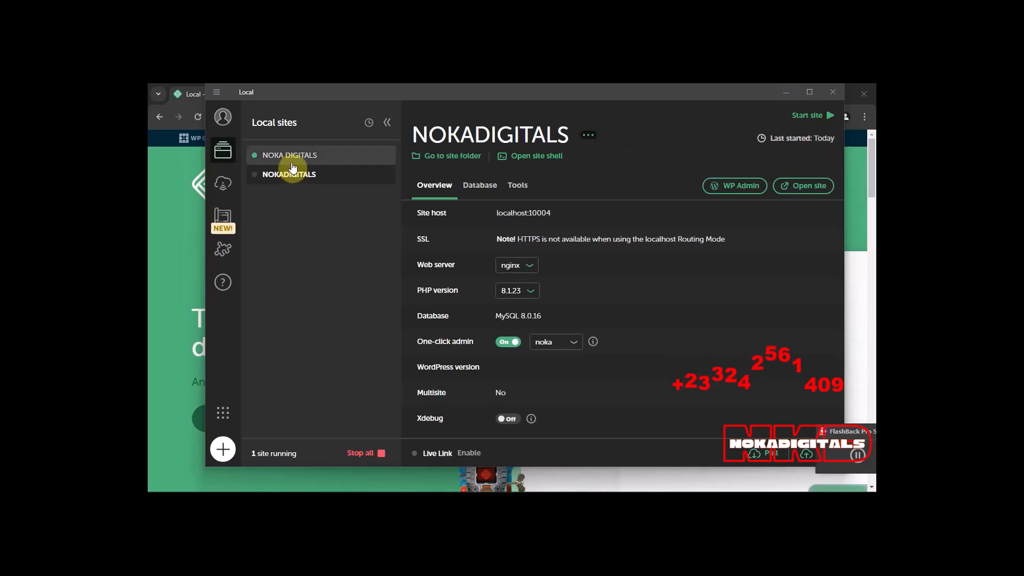
left_click(292, 157)
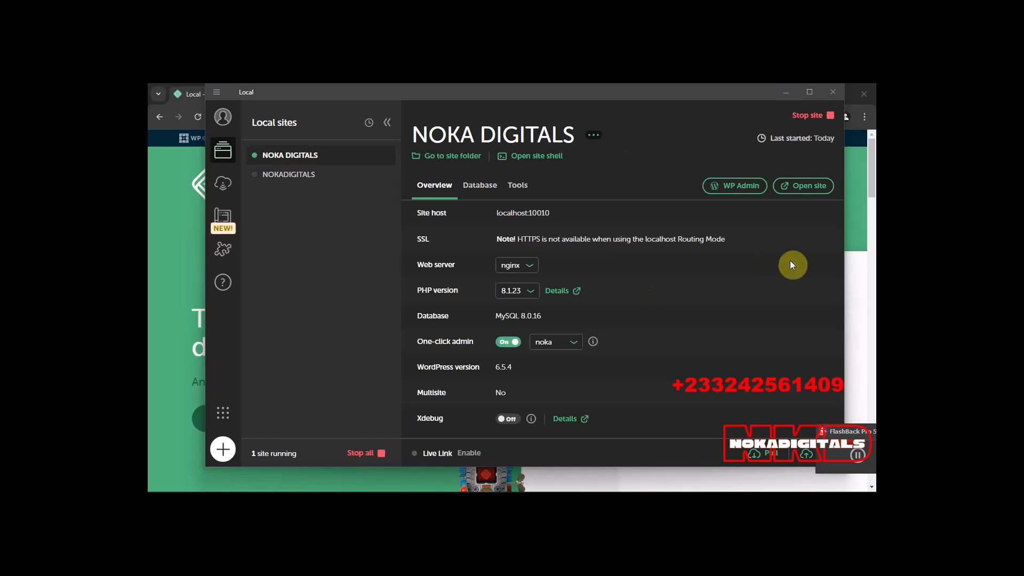
left_click(805, 186)
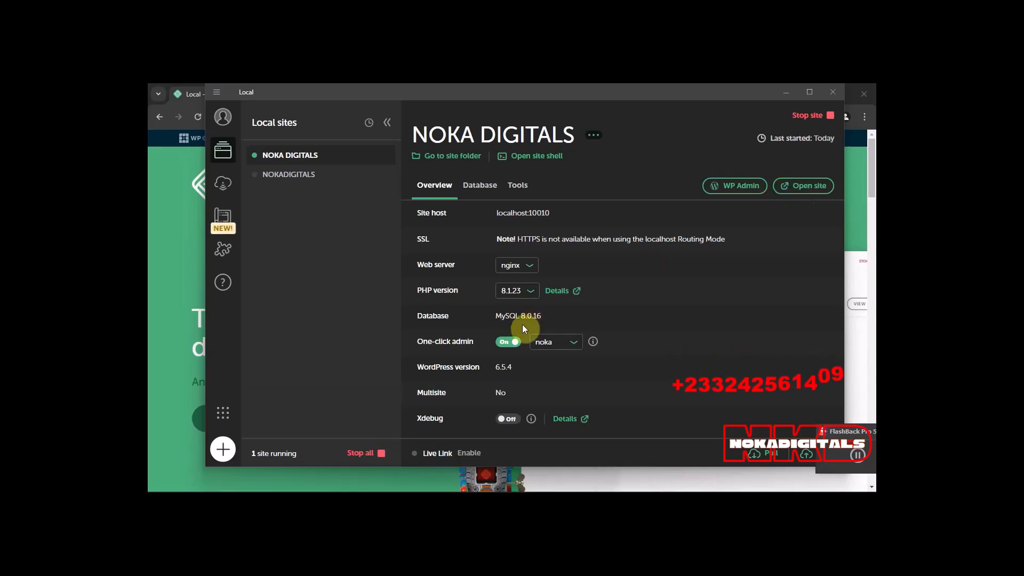
left_click(502, 344)
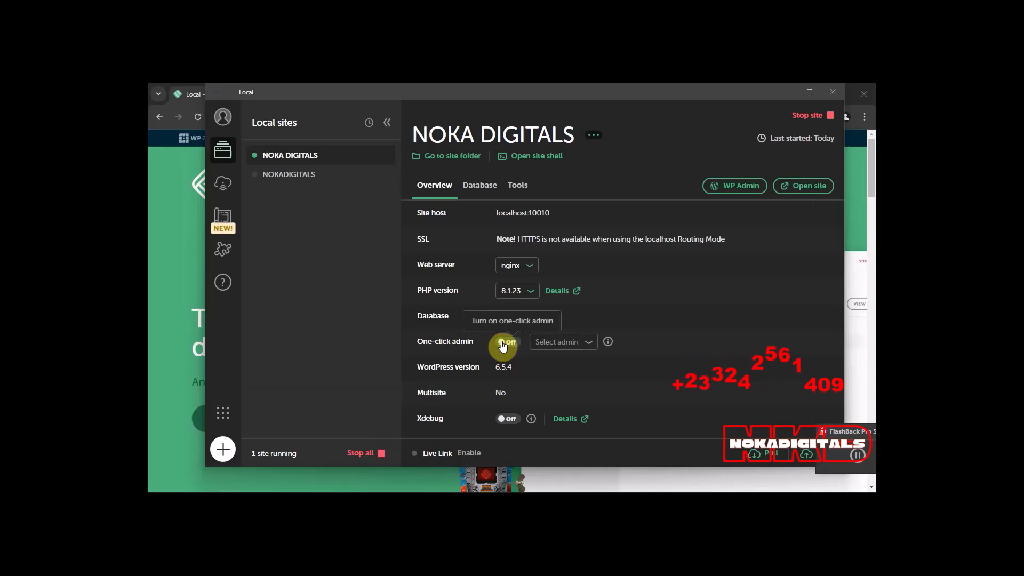
View the NOKA DIGITALS home page and the WP Admin login page in the browser, closing each after viewing.
left_click(793, 193)
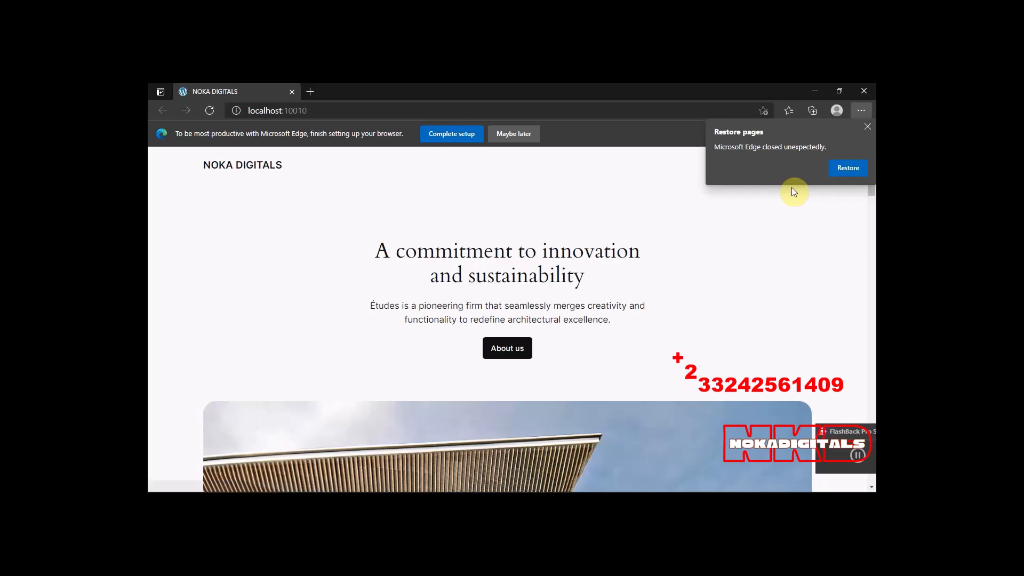
left_click(867, 128)
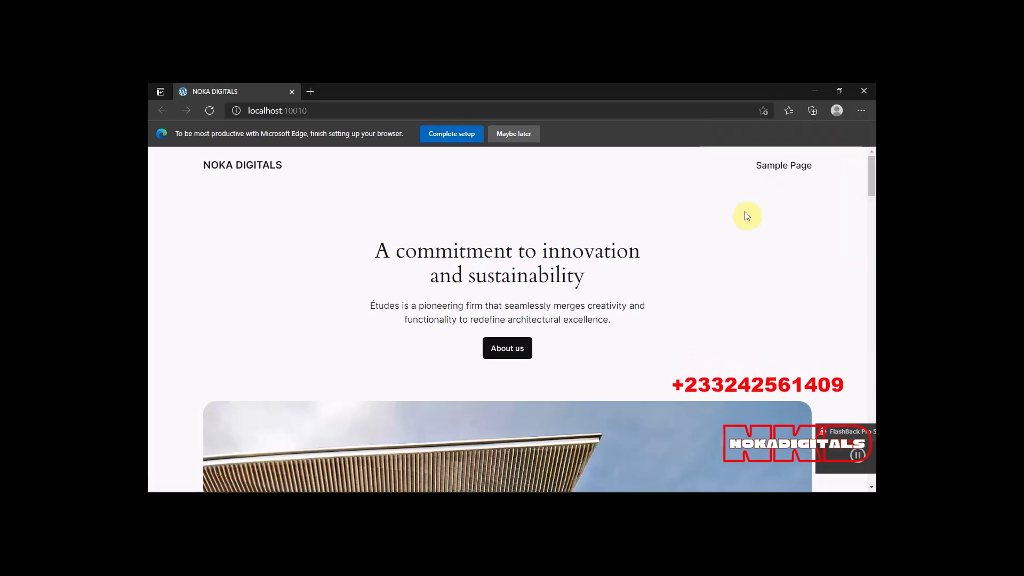
scroll(325, 336, "down", 15)
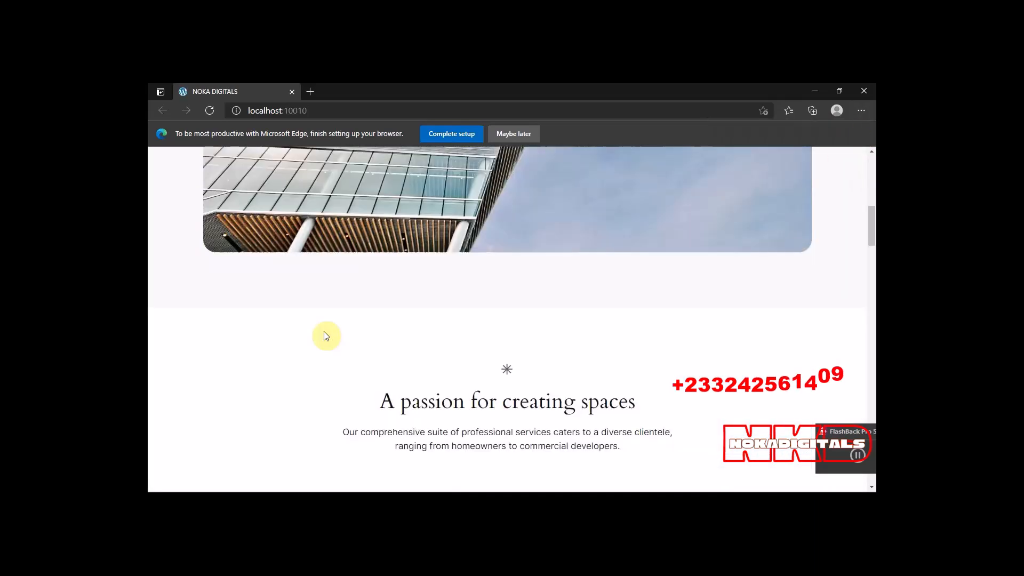
scroll(326, 336, "down", 10)
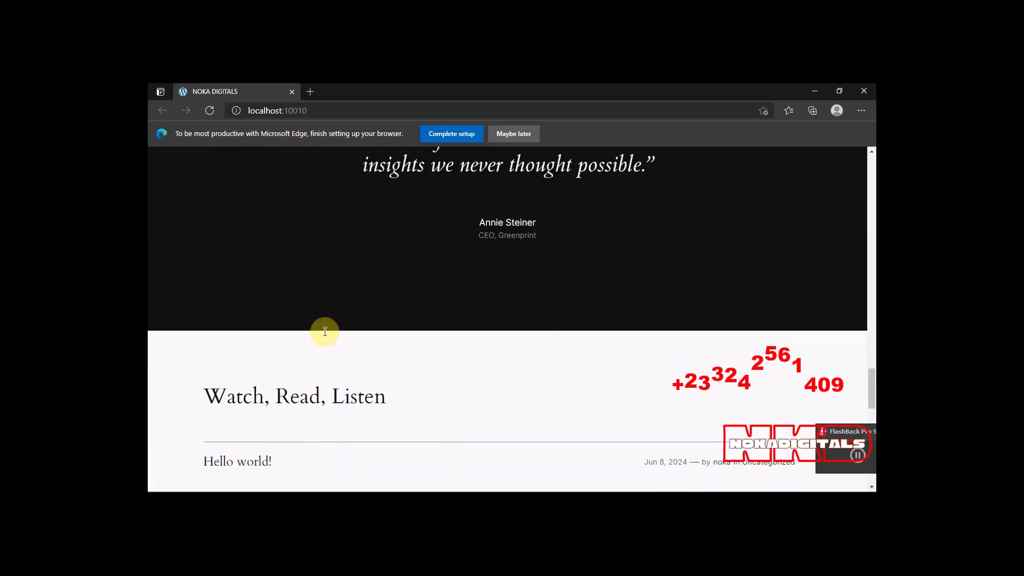
scroll(326, 336, "up", 6)
scroll(326, 333, "up", 18)
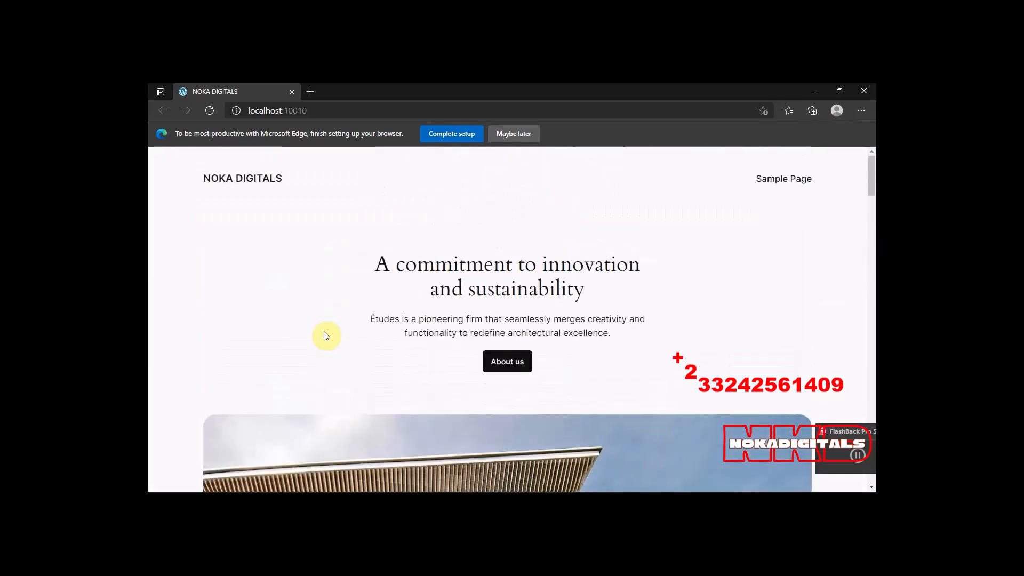
left_click(293, 93)
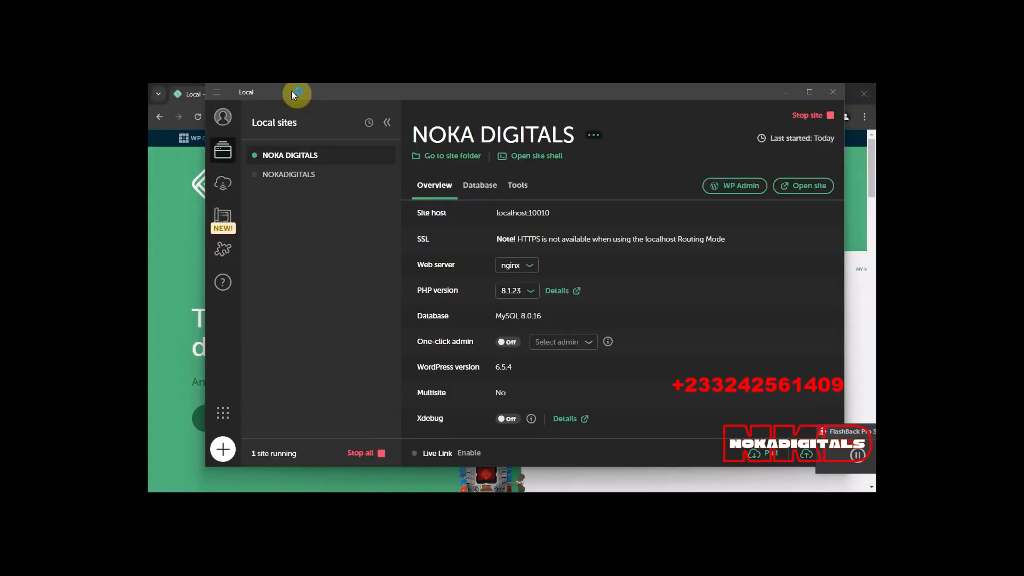
left_click(732, 188)
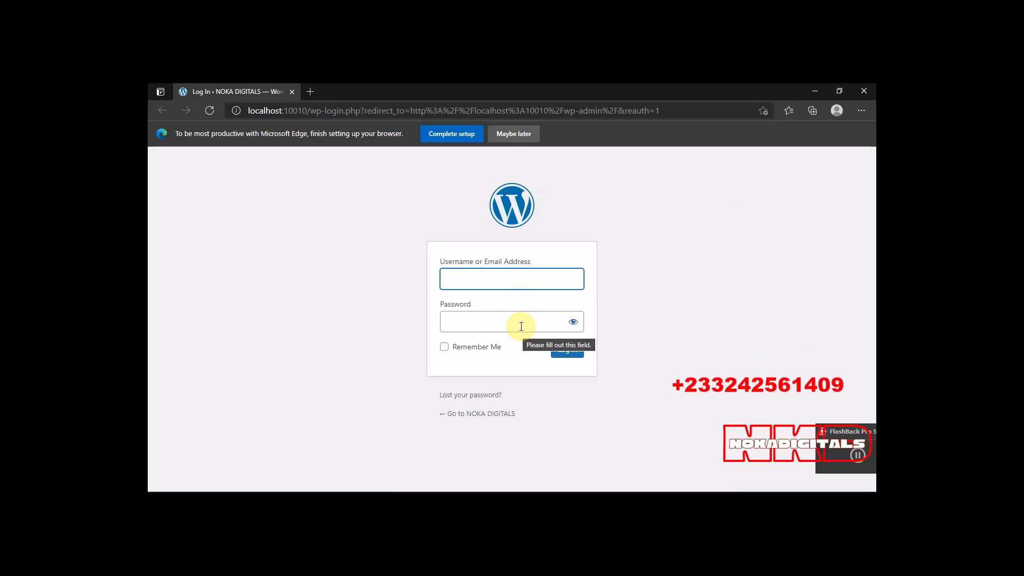
left_click(292, 94)
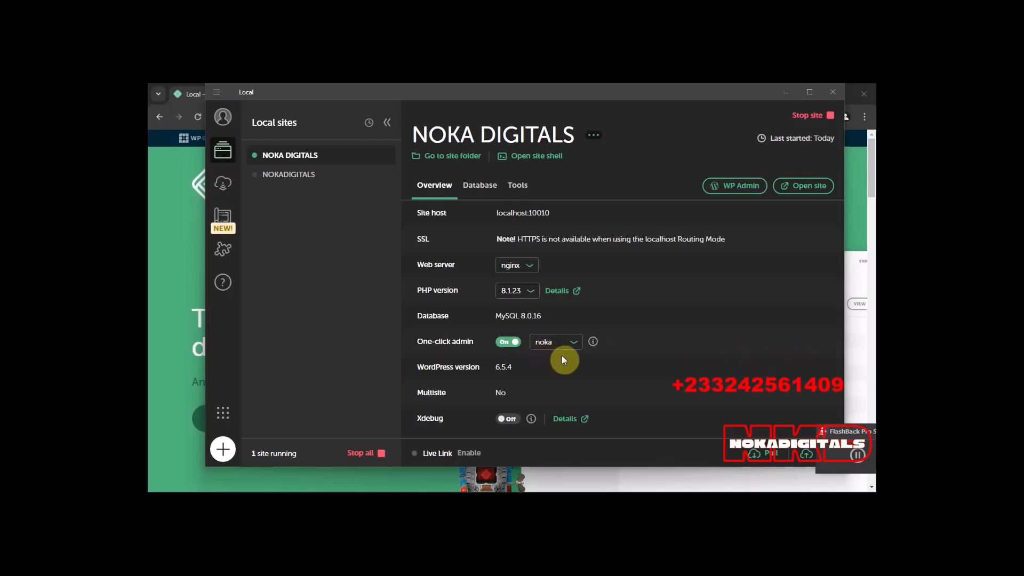
Turn on one-click admin with noka as the admin for NOKA DIGITALS, and open its WordPress dashboard.
left_click(573, 342)
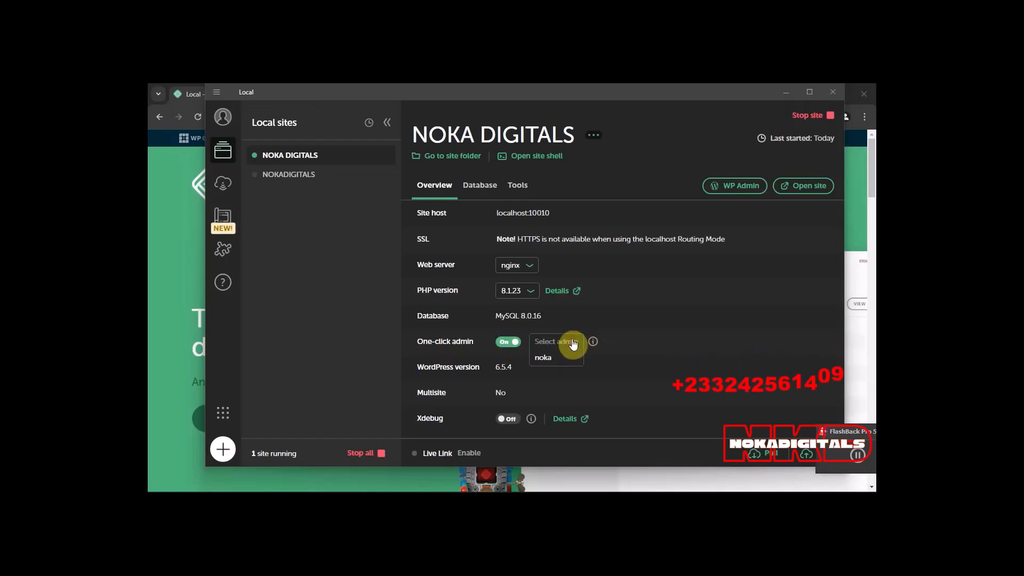
left_click(544, 356)
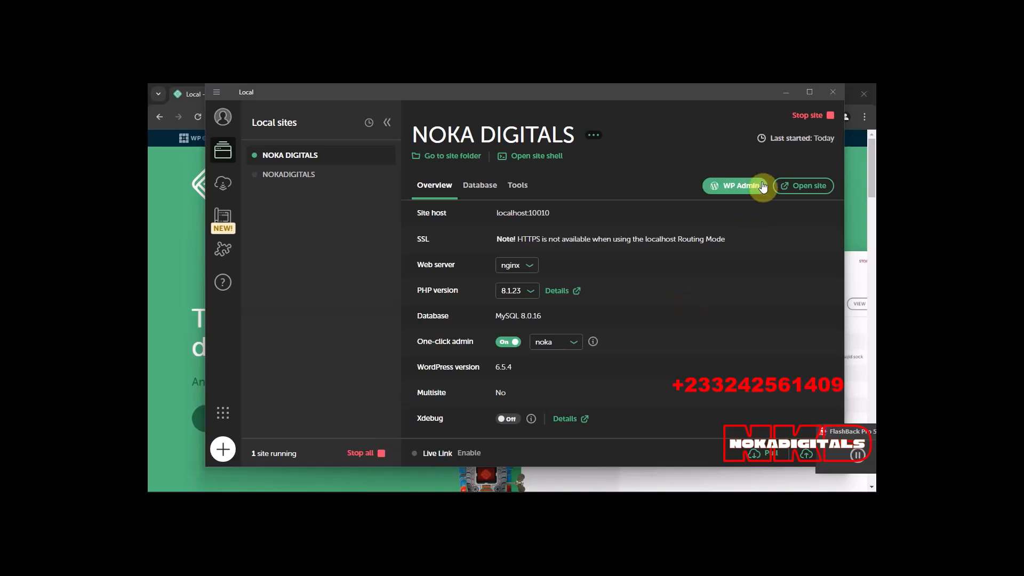
left_click(745, 188)
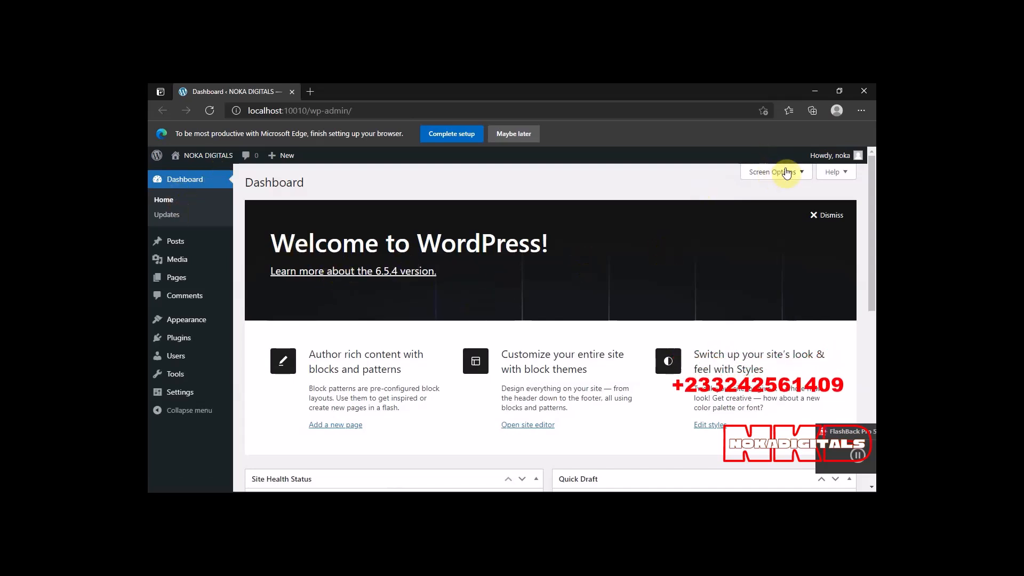
Hide all six screen elements on the WordPress dashboard, from Welcome to Site Health Status, and collapse the screen options.
left_click(806, 172)
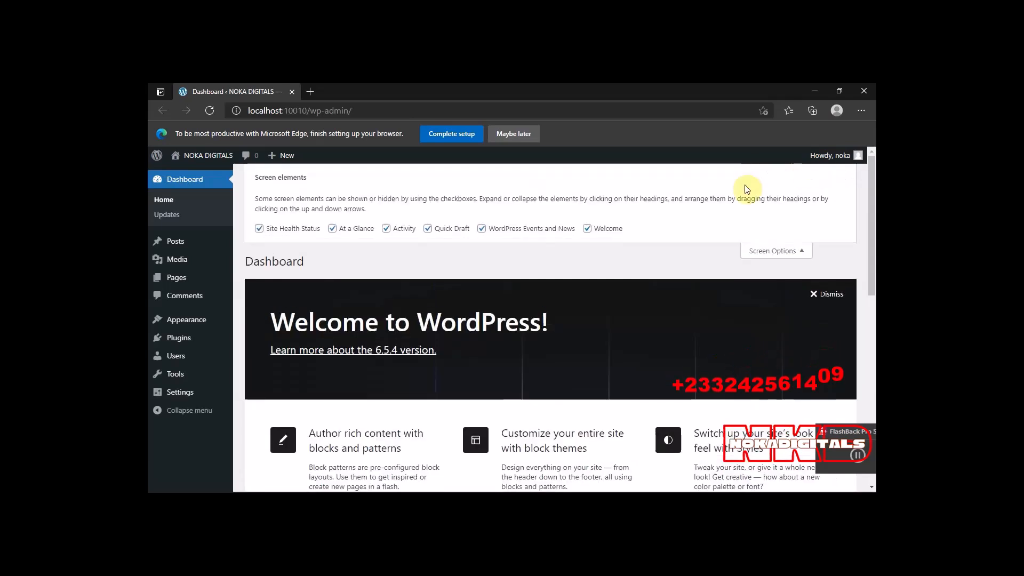
left_click(588, 229)
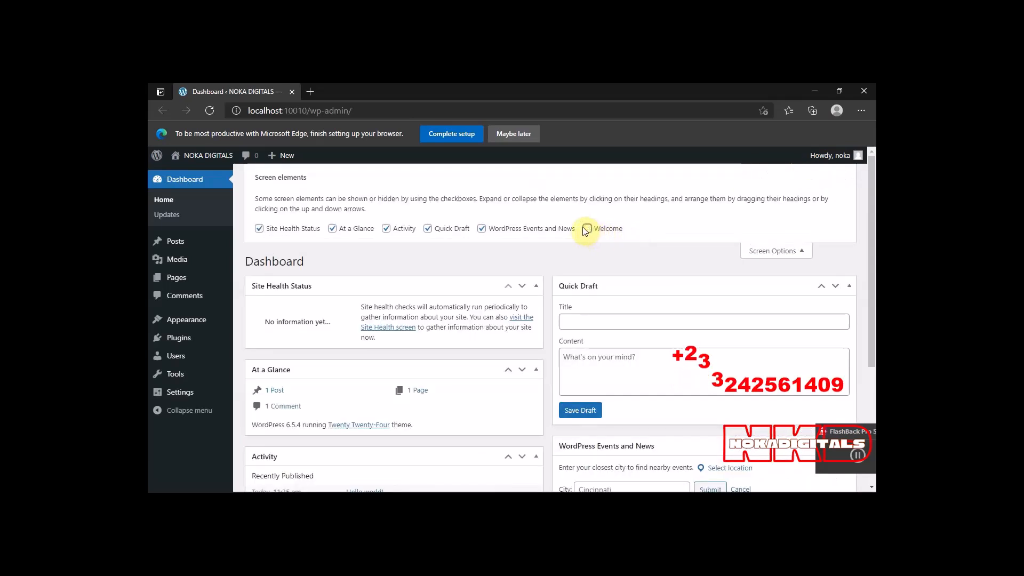
left_click(482, 230)
left_click(428, 229)
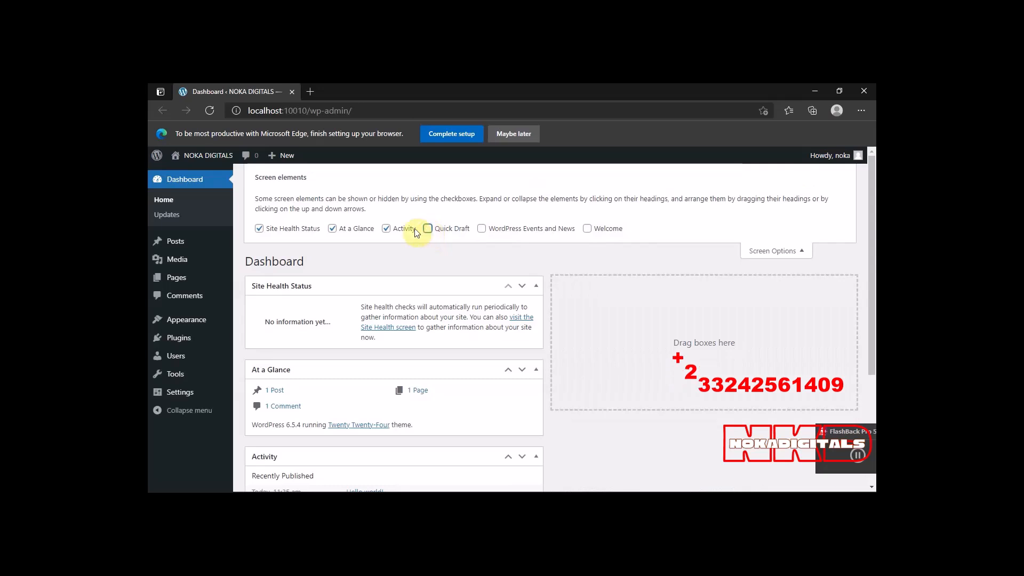
left_click(385, 229)
left_click(332, 229)
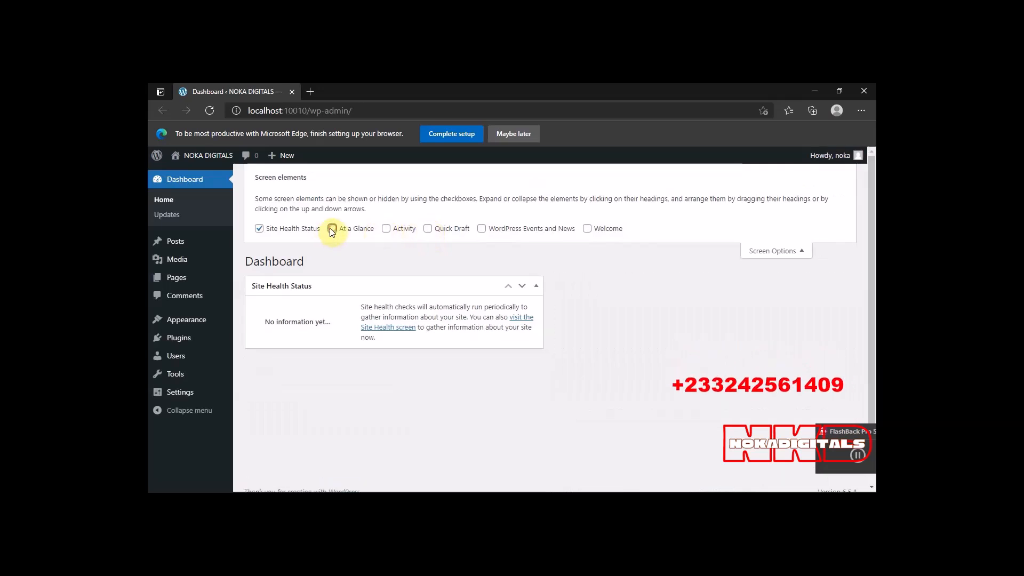
left_click(259, 229)
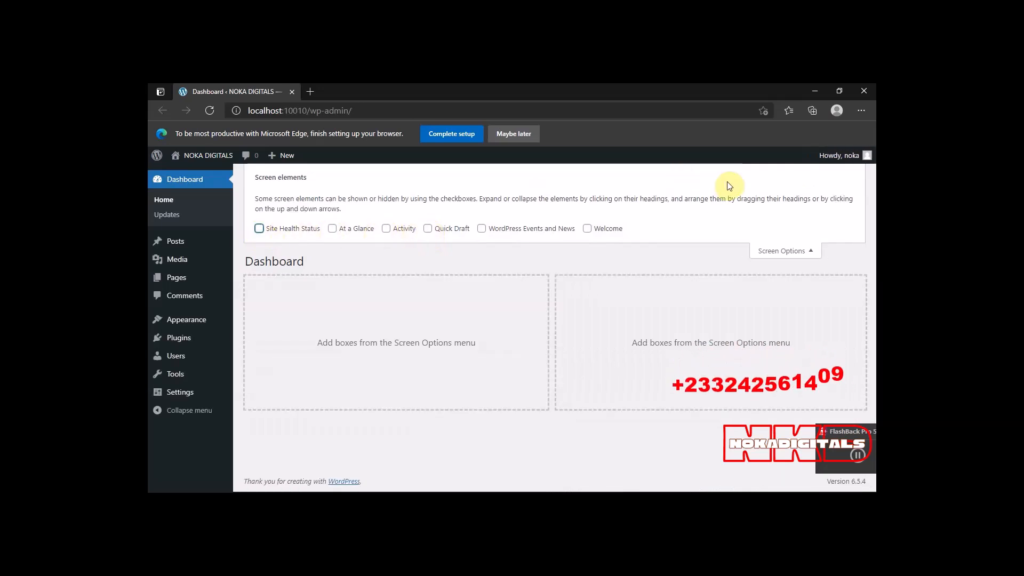
left_click(801, 246)
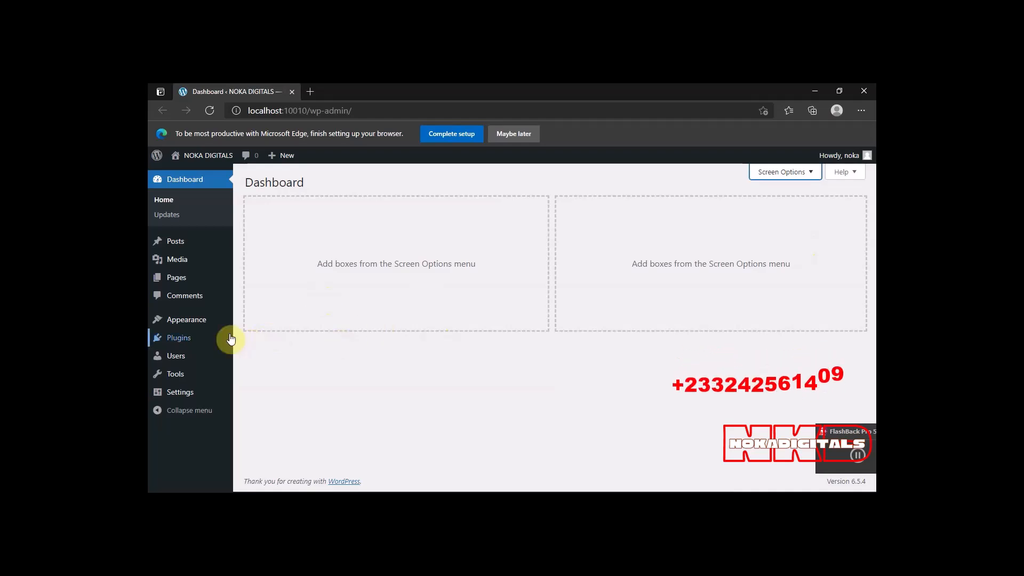
Open the site's installed themes, view the Twenty Twenty-Two theme details, close them, and look over the theme list.
mouse_move(187, 328)
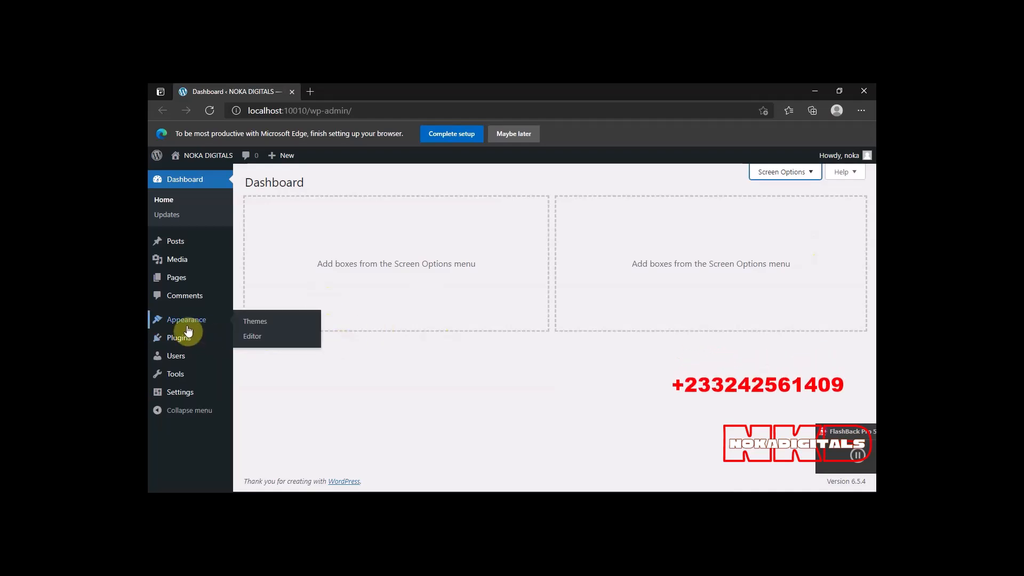
left_click(252, 323)
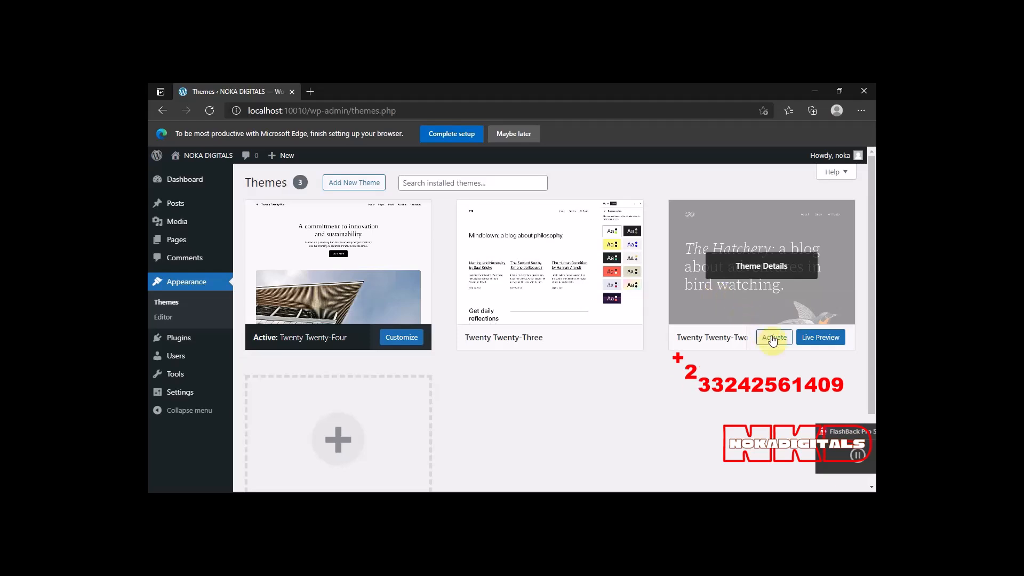
left_click(762, 309)
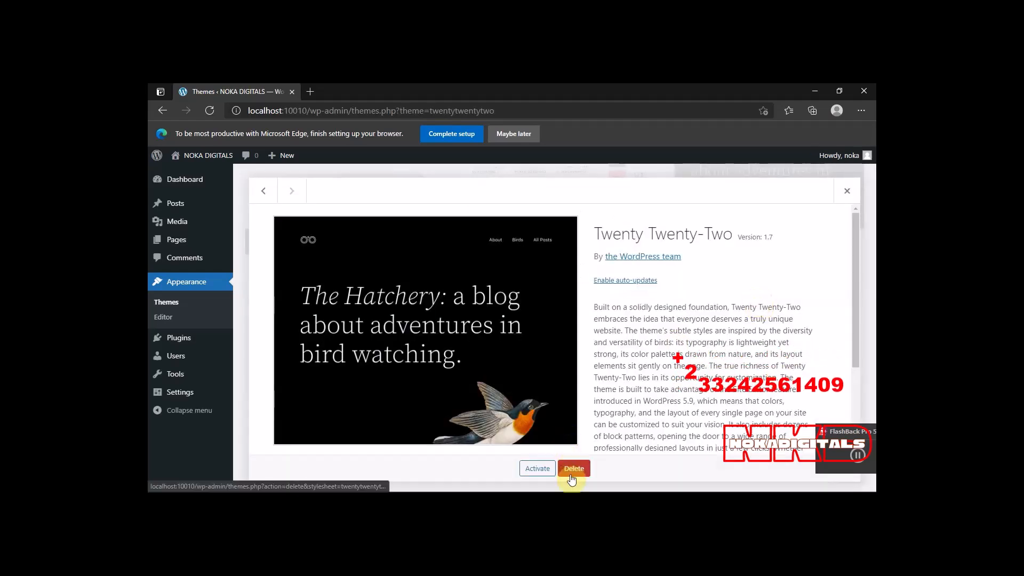
left_click(847, 192)
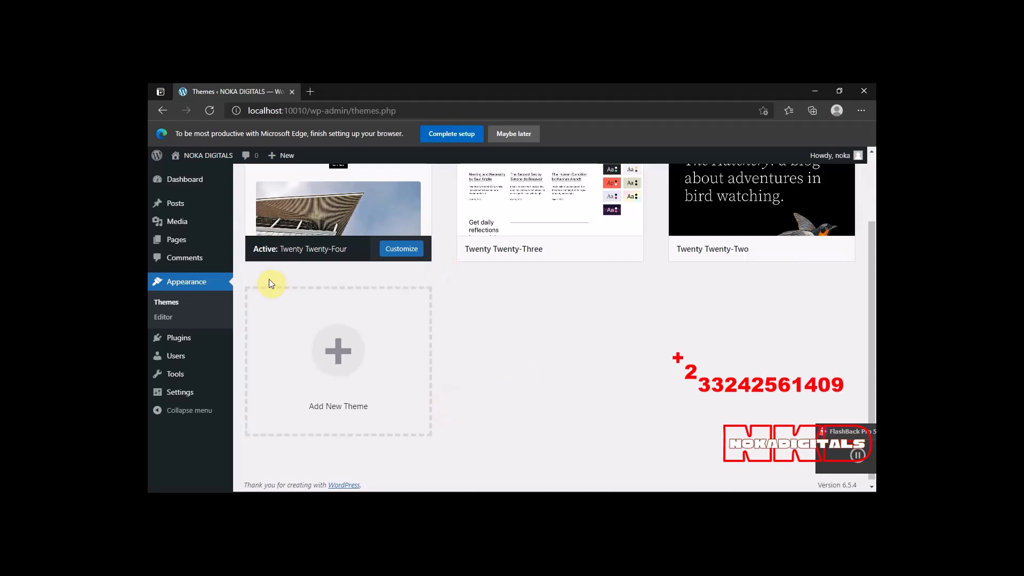
scroll(269, 279, "up", 2)
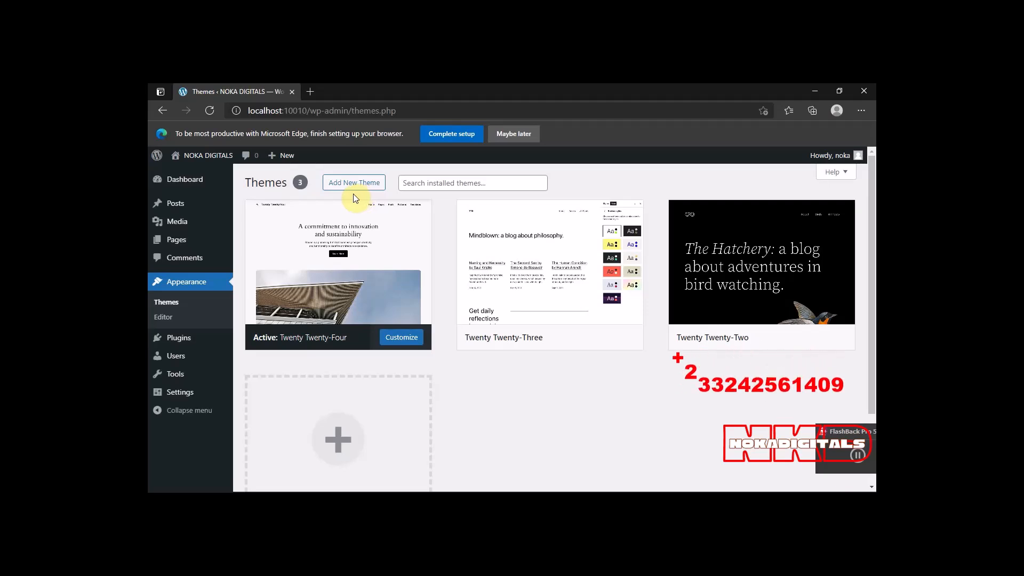
Check the installed plugins, browse the featured plugins available to add, and return to the WordPress dashboard.
mouse_move(184, 157)
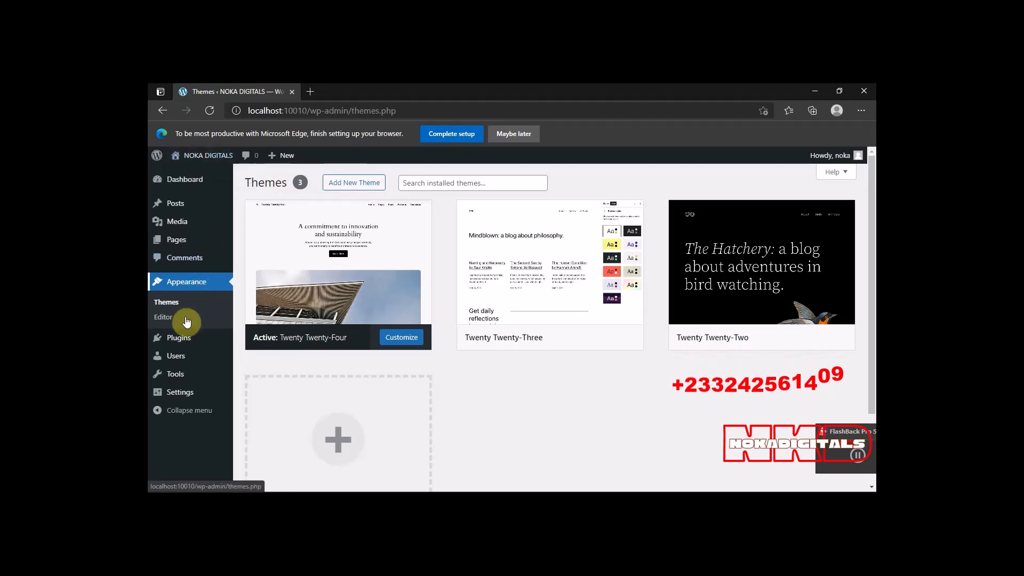
left_click(180, 340)
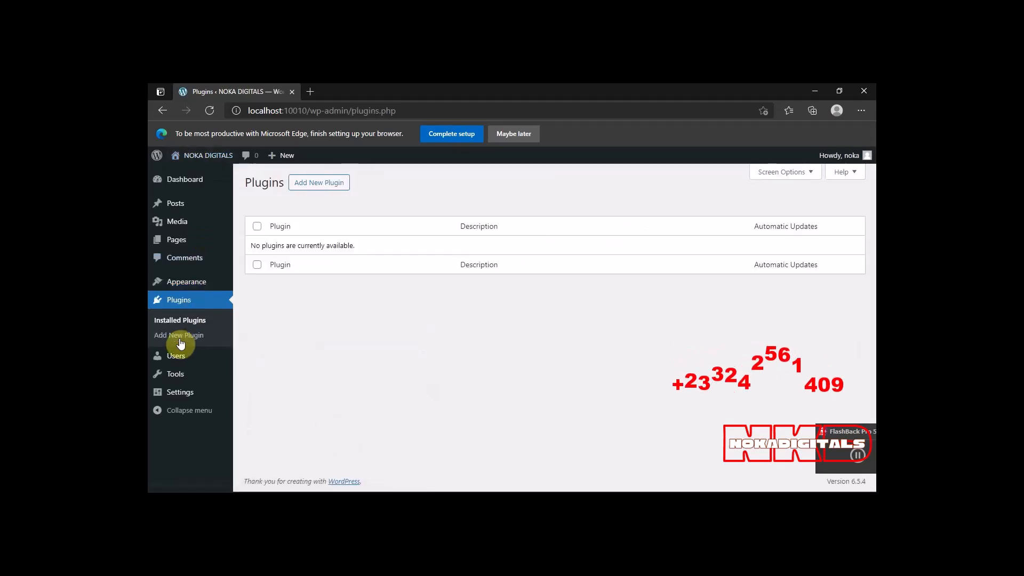
left_click(303, 184)
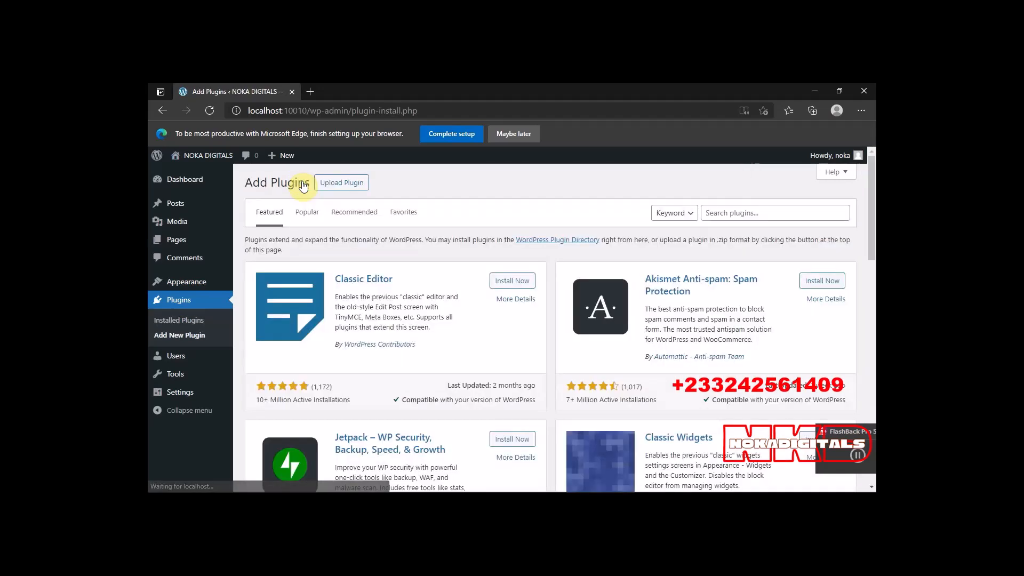
scroll(650, 322, "down", 10)
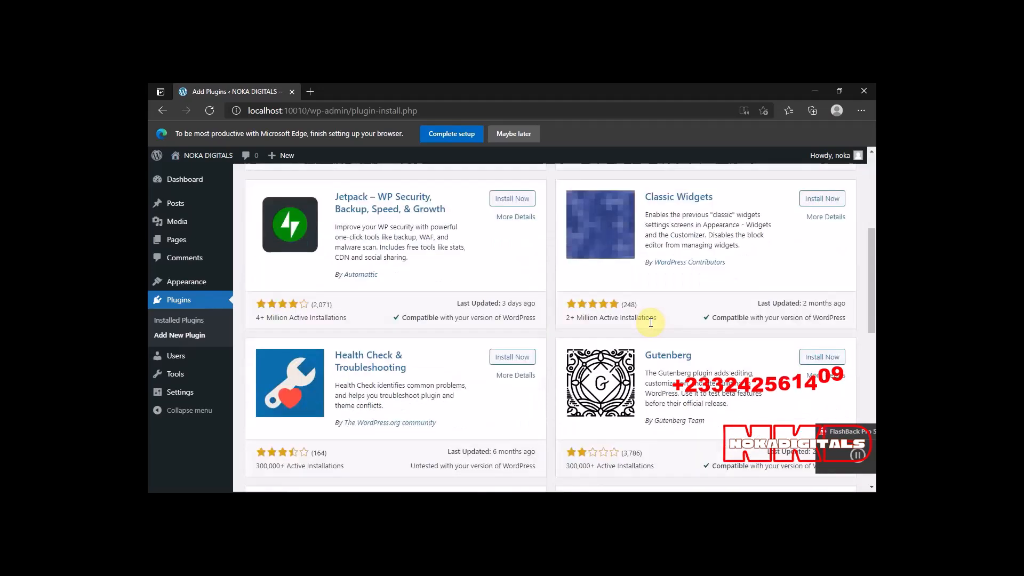
scroll(651, 326, "up", 5)
scroll(649, 322, "up", 5)
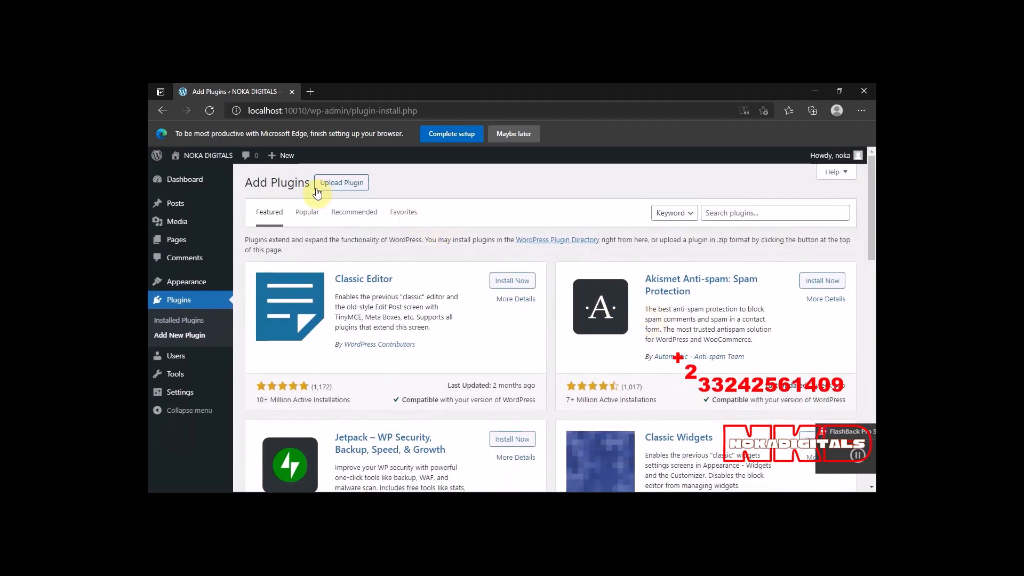
mouse_move(222, 200)
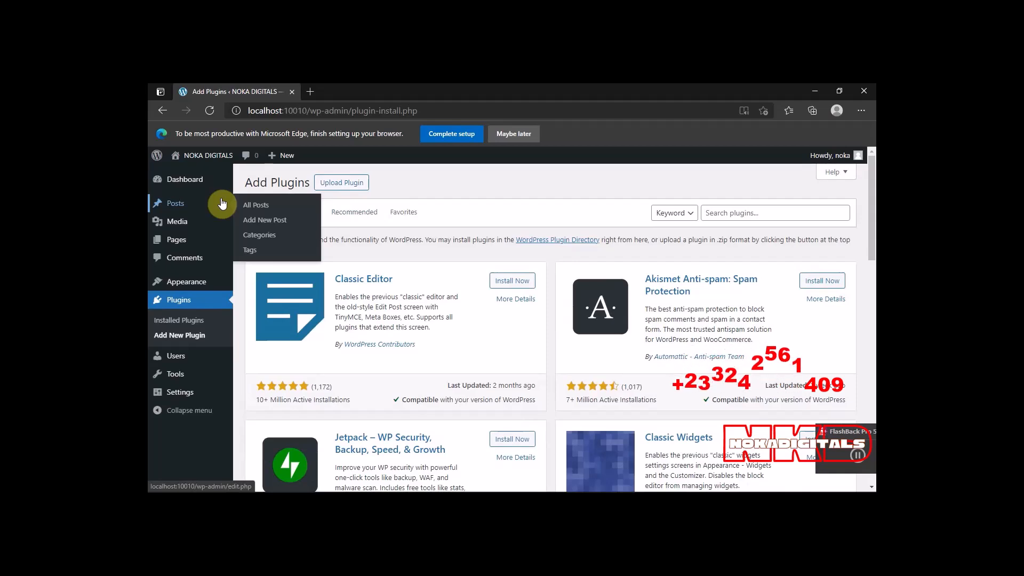
left_click(182, 181)
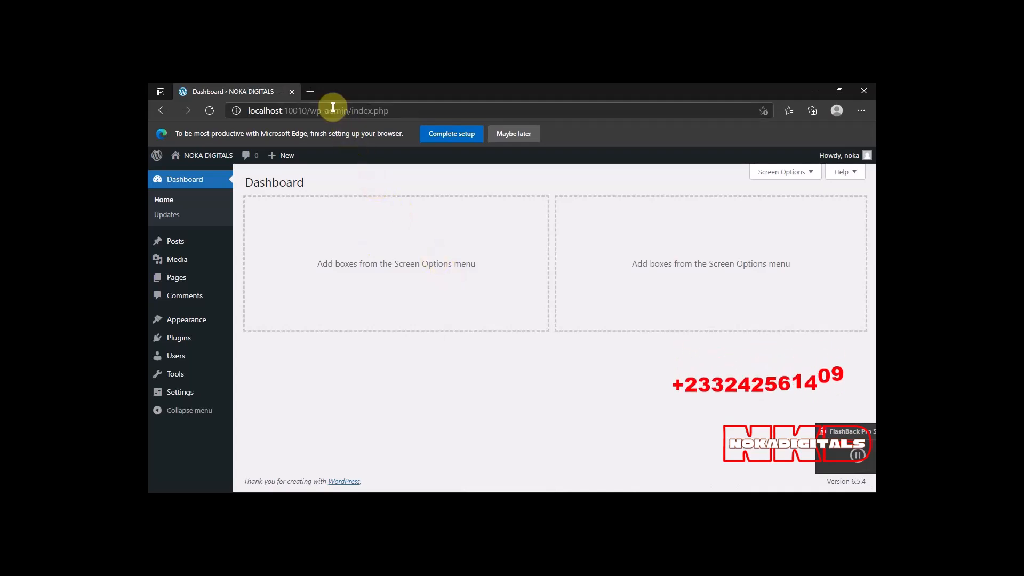
Open the nokadigitals.com website in a new browser tab.
left_click(311, 92)
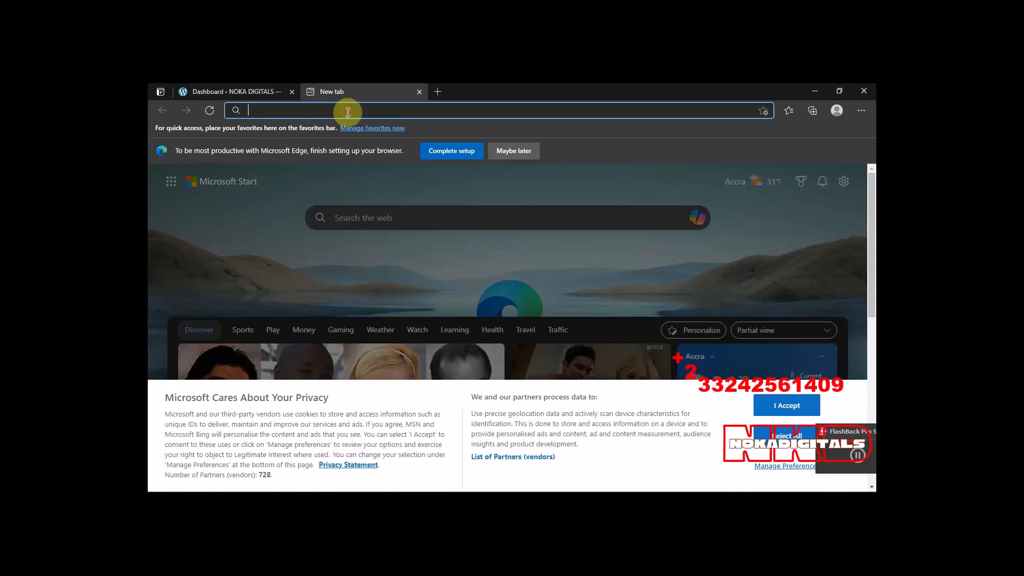
type("nokadigitals.com")
key("Return")
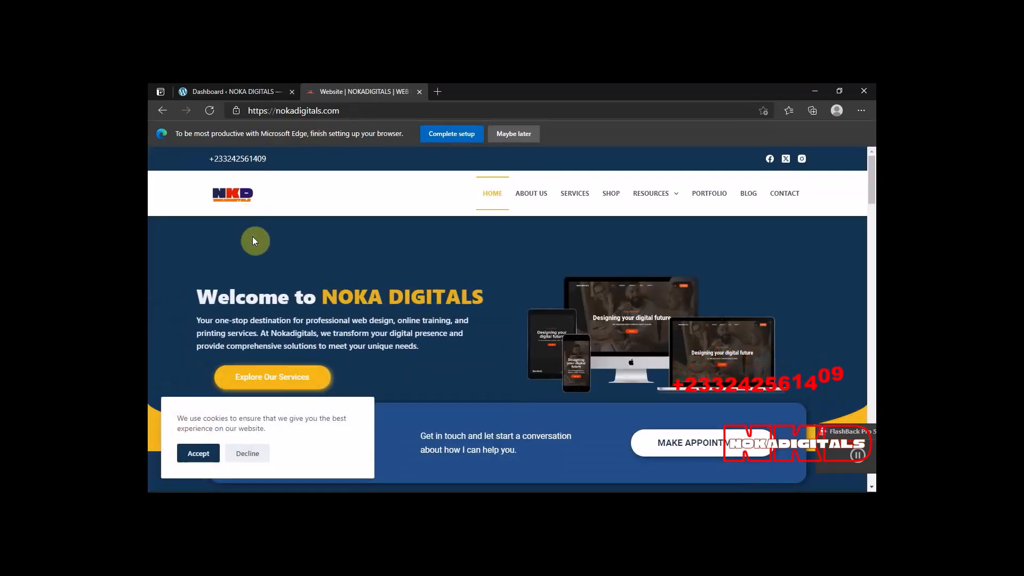
Examine the nokadigitals.com home page from the welcome banner through Recent Project to Expert Team, and return to its beginning.
scroll(322, 264, "down", 6)
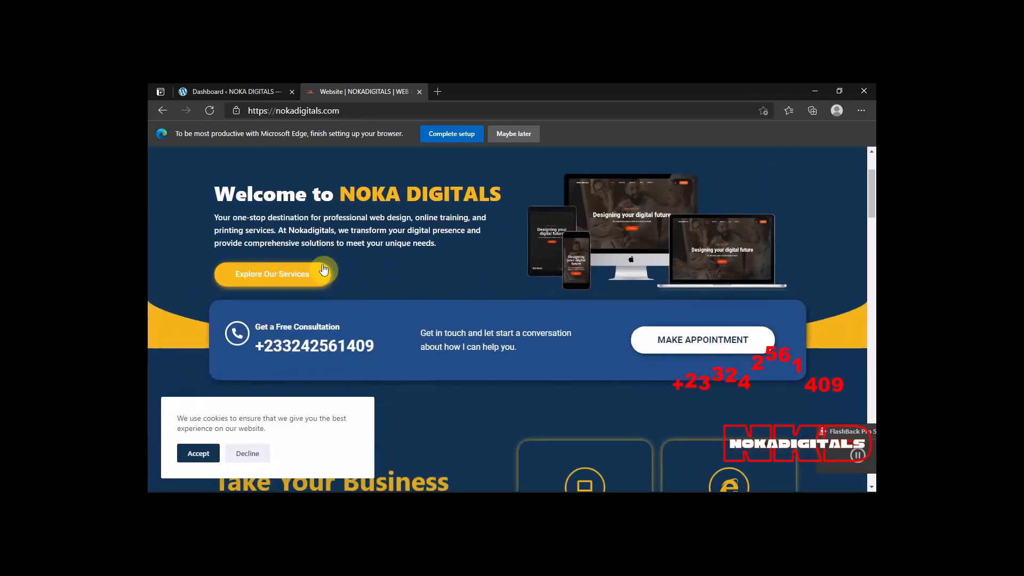
scroll(323, 265, "down", 8)
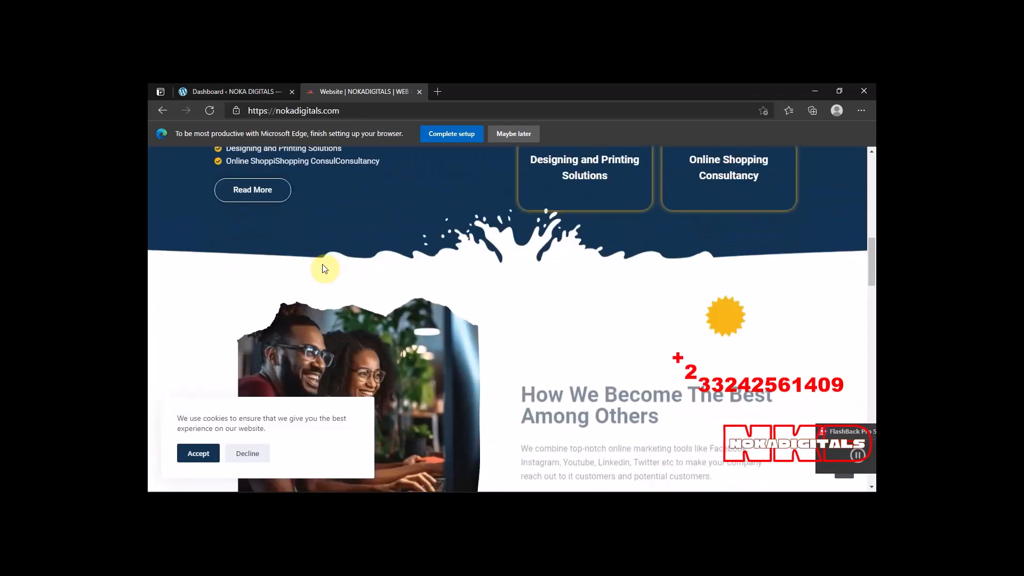
scroll(323, 268, "down", 10)
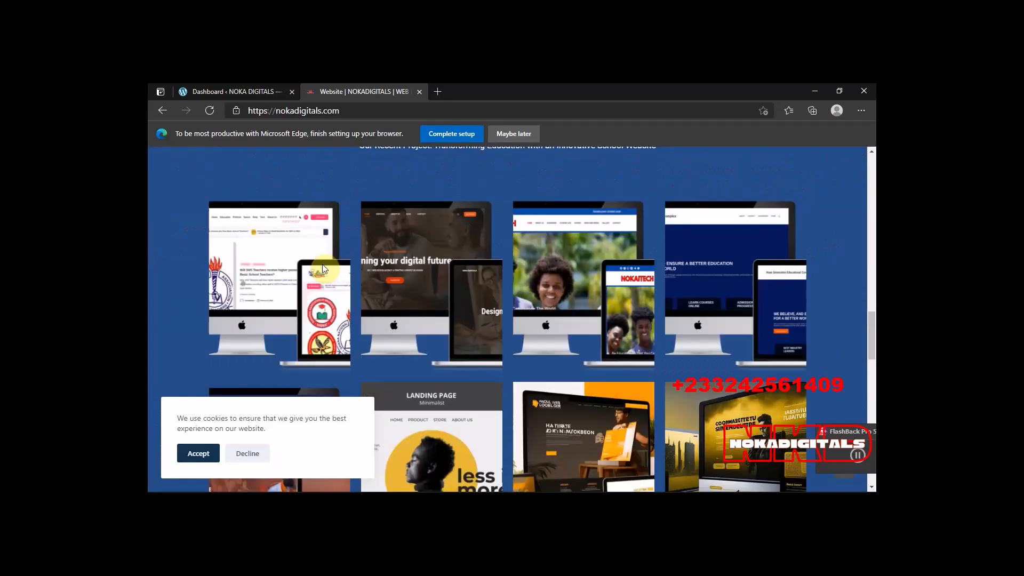
scroll(323, 268, "up", 4)
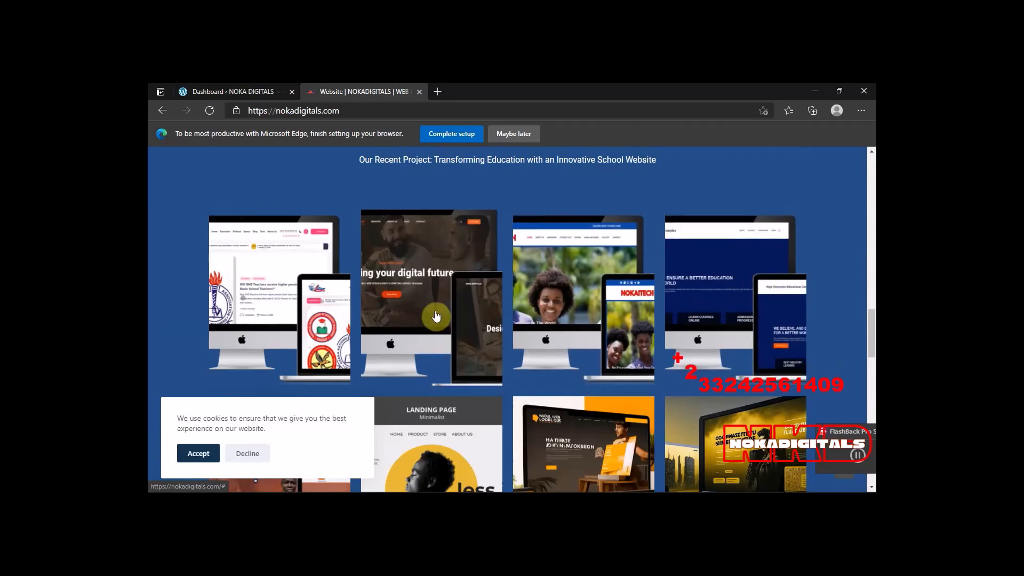
scroll(437, 315, "down", 5)
scroll(438, 316, "down", 10)
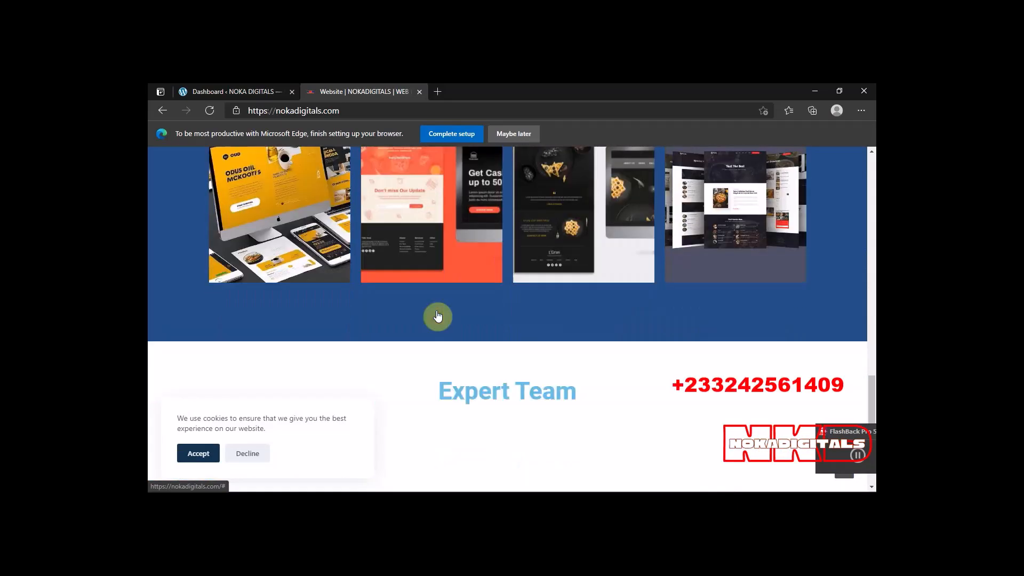
scroll(436, 314, "up", 3)
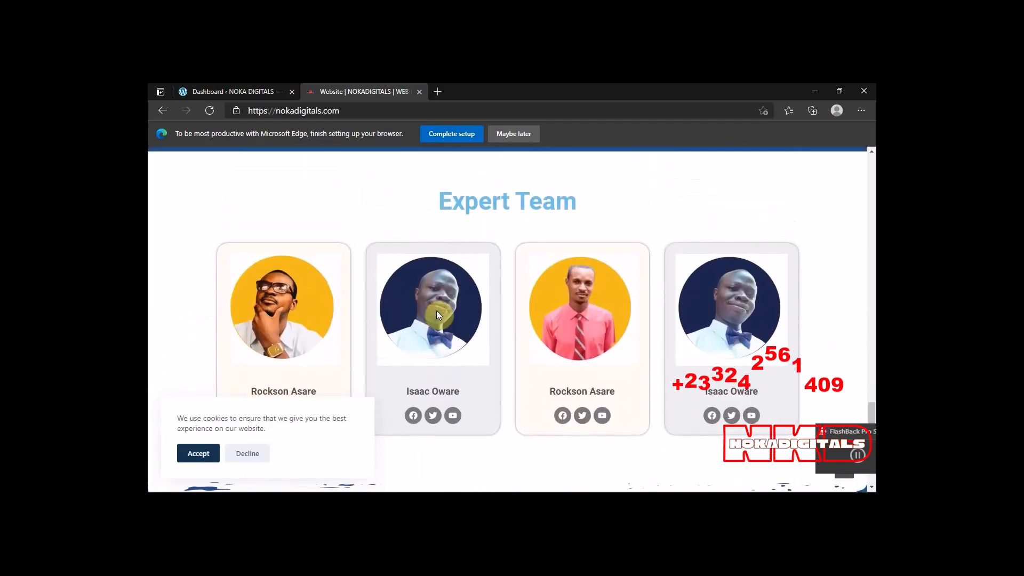
scroll(436, 315, "up", 7)
scroll(437, 316, "up", 8)
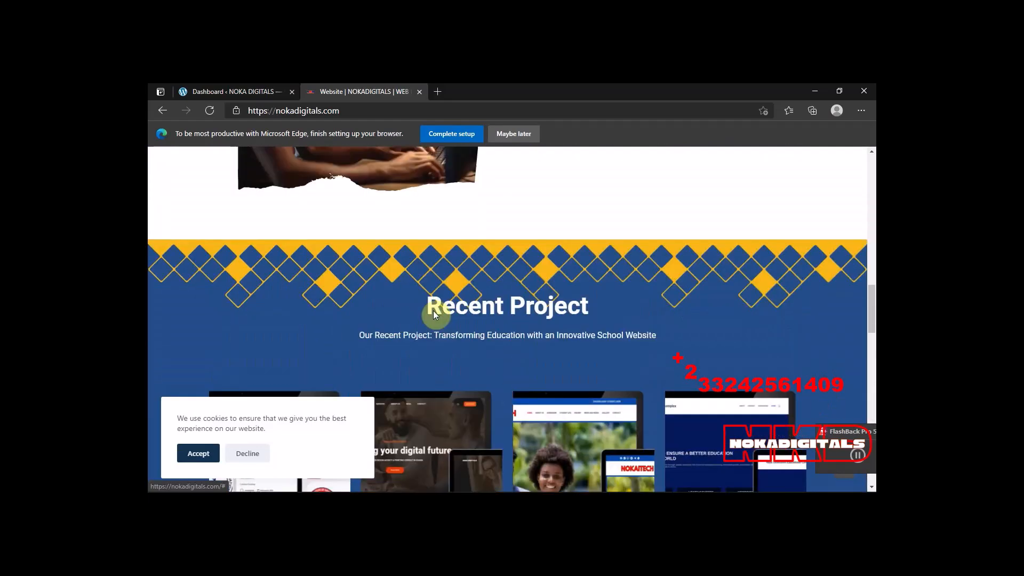
scroll(436, 315, "up", 5)
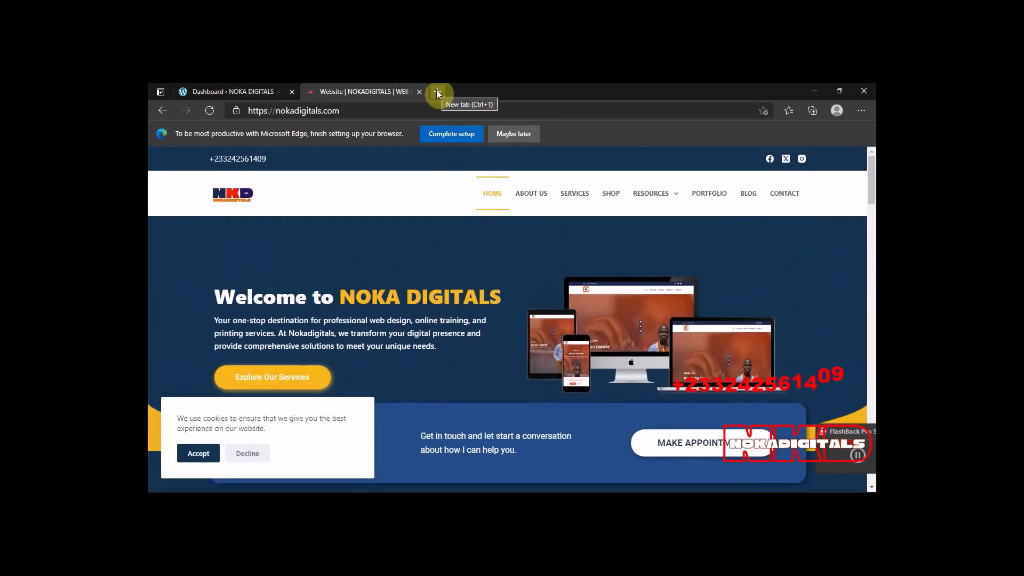
Try to open agency.nokadigitals.com in another new browser tab.
left_click(437, 93)
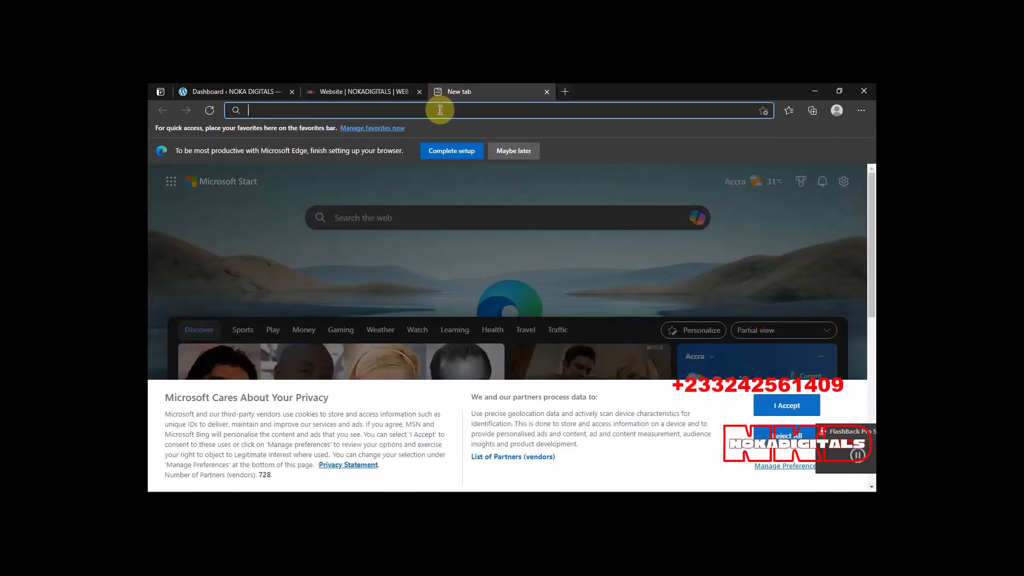
type("agency")
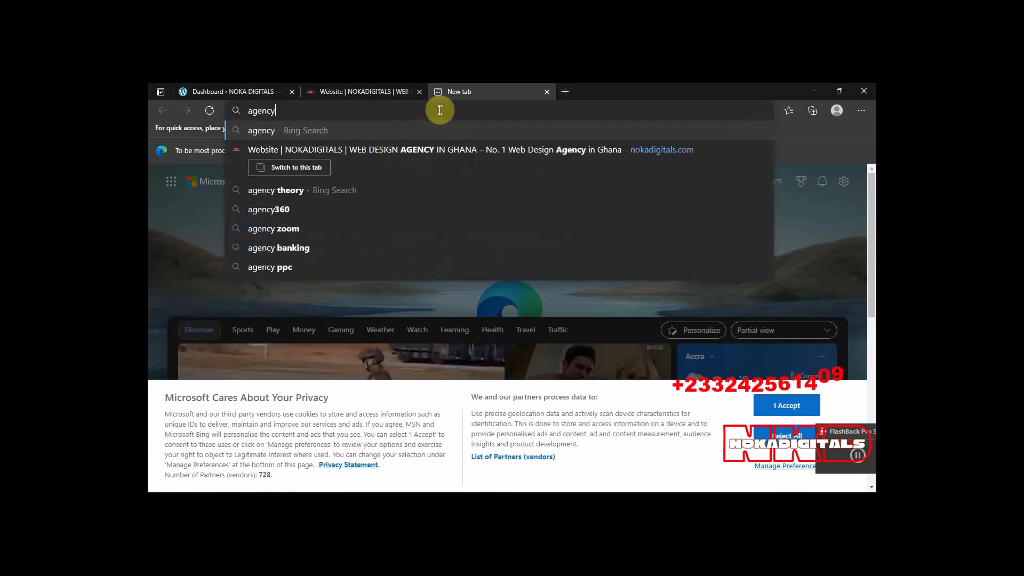
type(".nok")
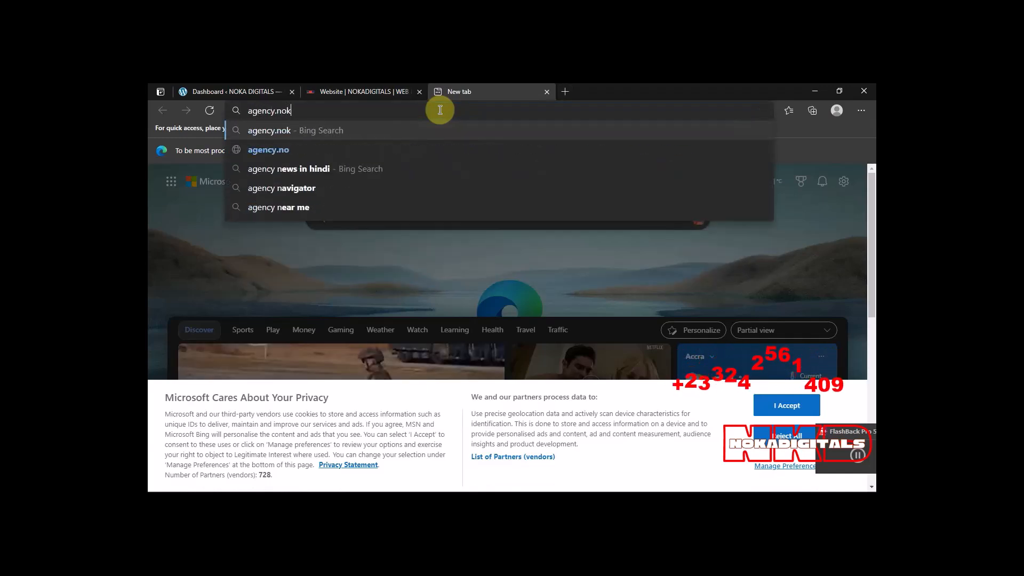
type("adigitals.com")
key("Return")
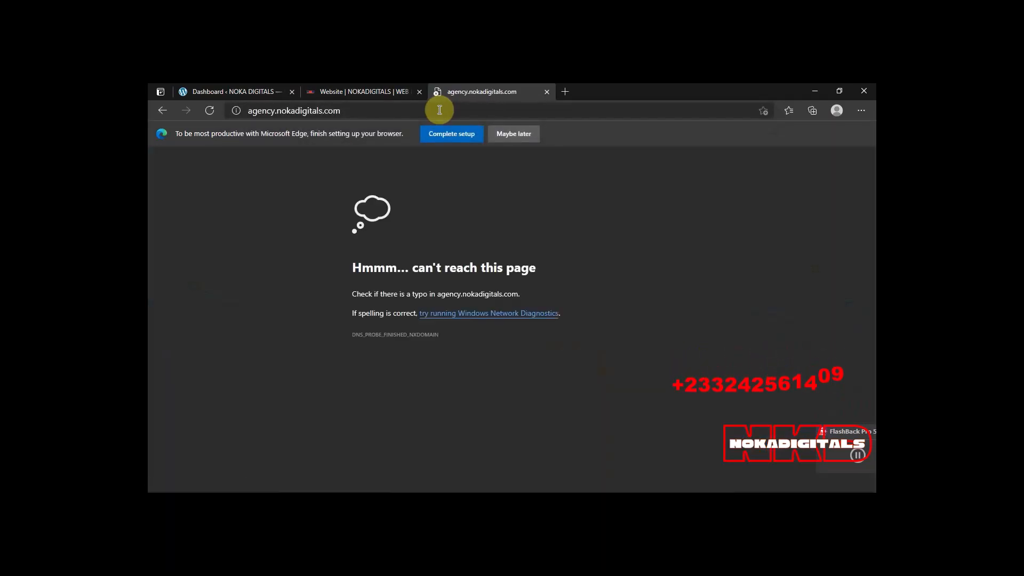
left_click(440, 110)
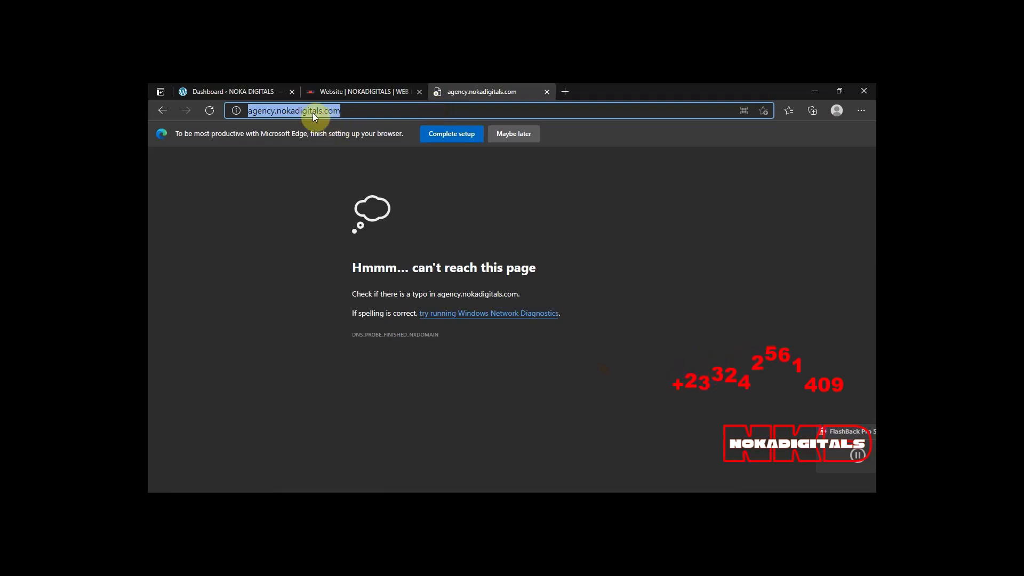
Switch back to the nokadigitals.com tab, view its About Us page, and return to the home page.
left_click(367, 96)
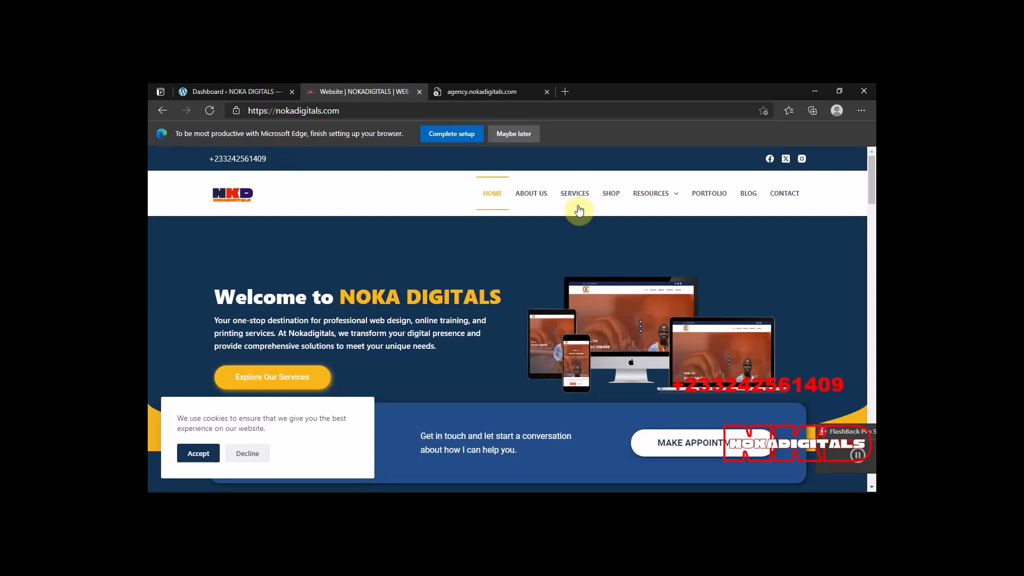
left_click(523, 194)
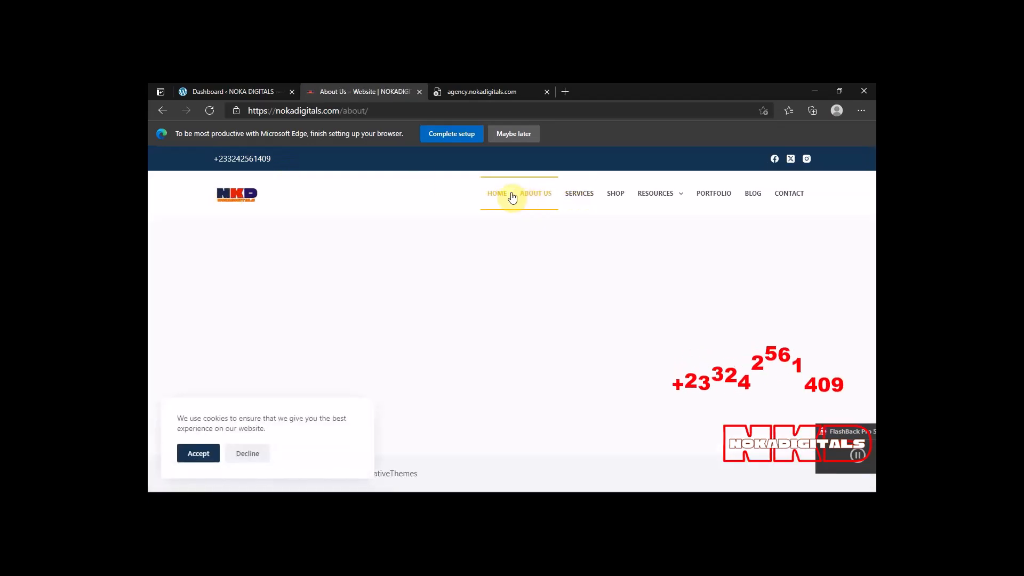
left_click(504, 196)
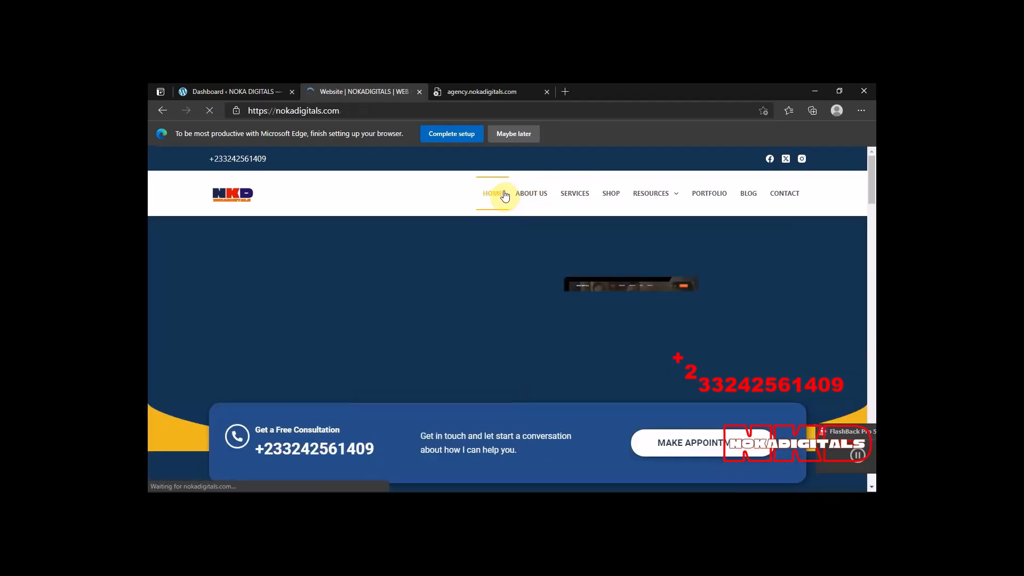
Dismiss the Edge setup suggestion while reviewing the nokadigitals.com home page down to its recent projects.
scroll(380, 280, "down", 3)
scroll(380, 282, "down", 5)
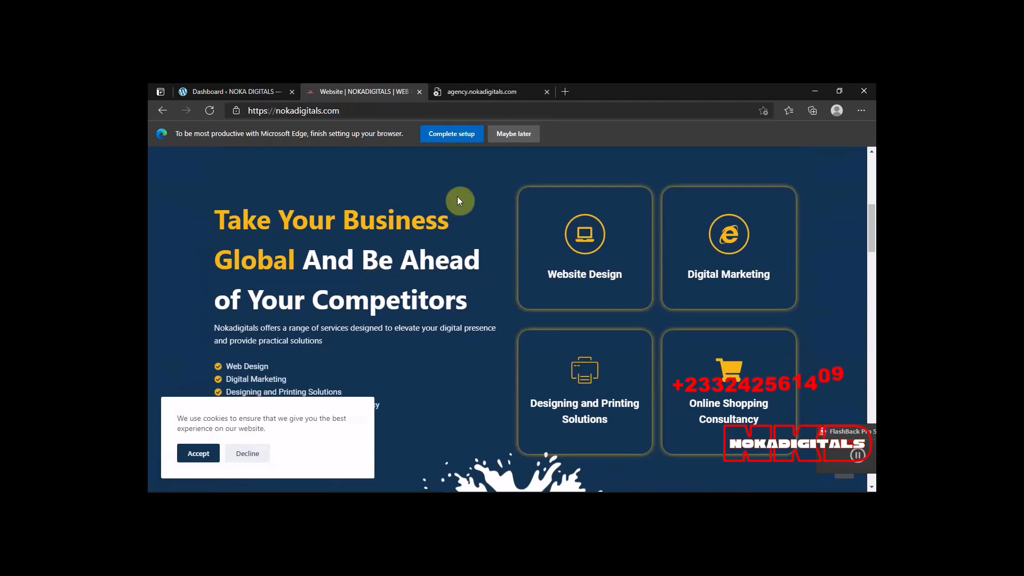
left_click(507, 134)
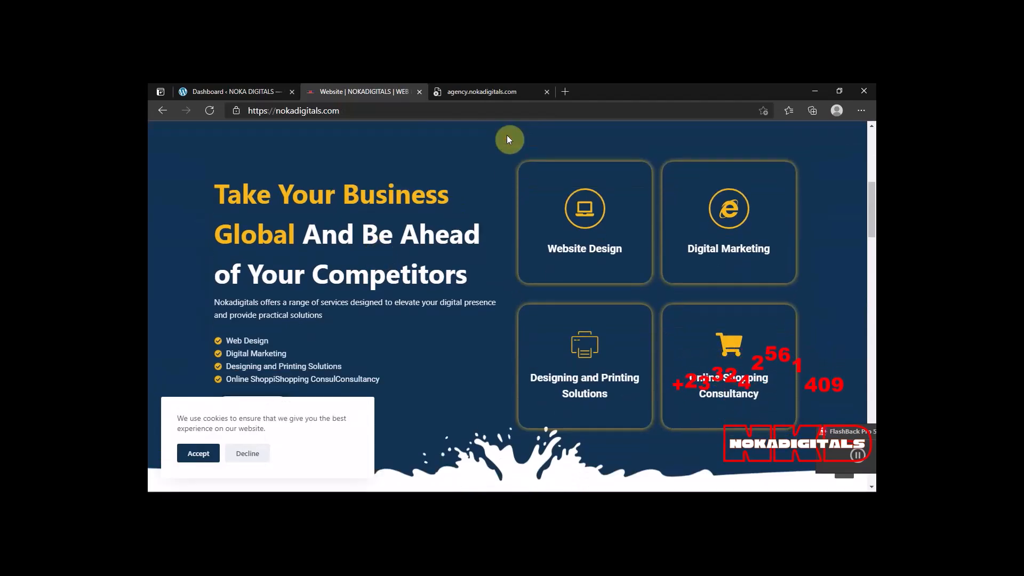
scroll(423, 227, "down", 3)
scroll(425, 231, "down", 6)
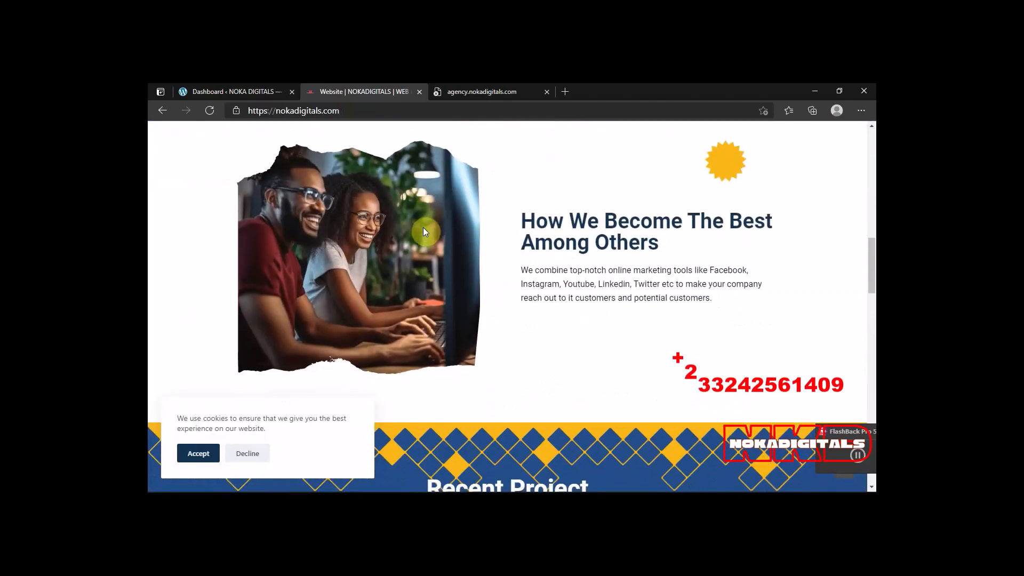
scroll(424, 230, "down", 10)
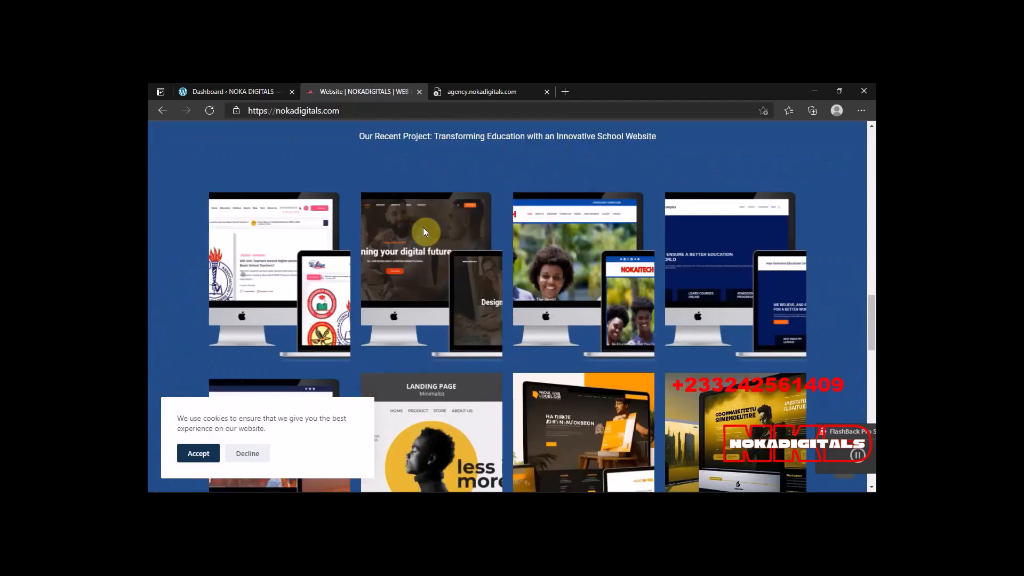
scroll(424, 231, "up", 15)
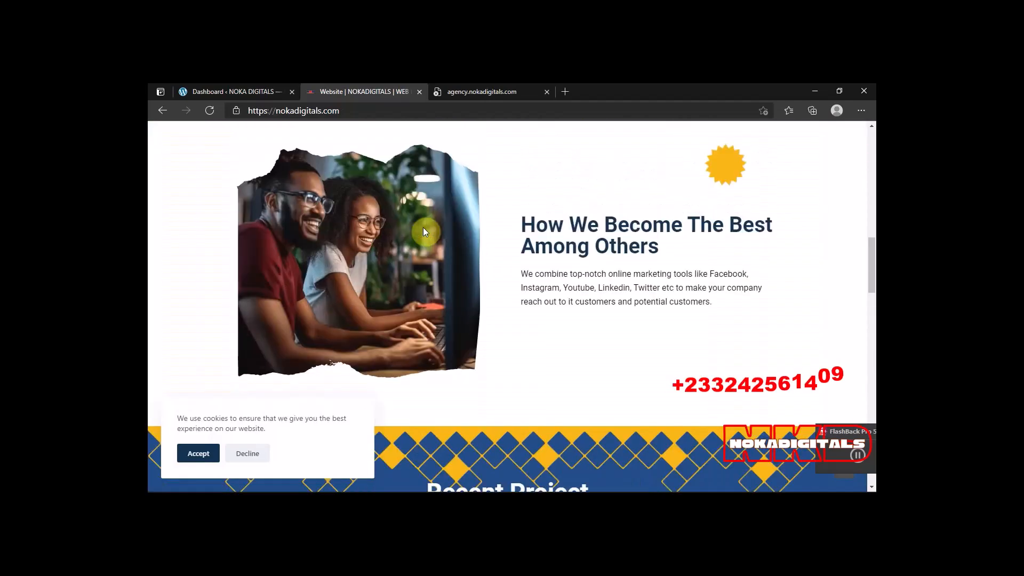
scroll(424, 227, "up", 2)
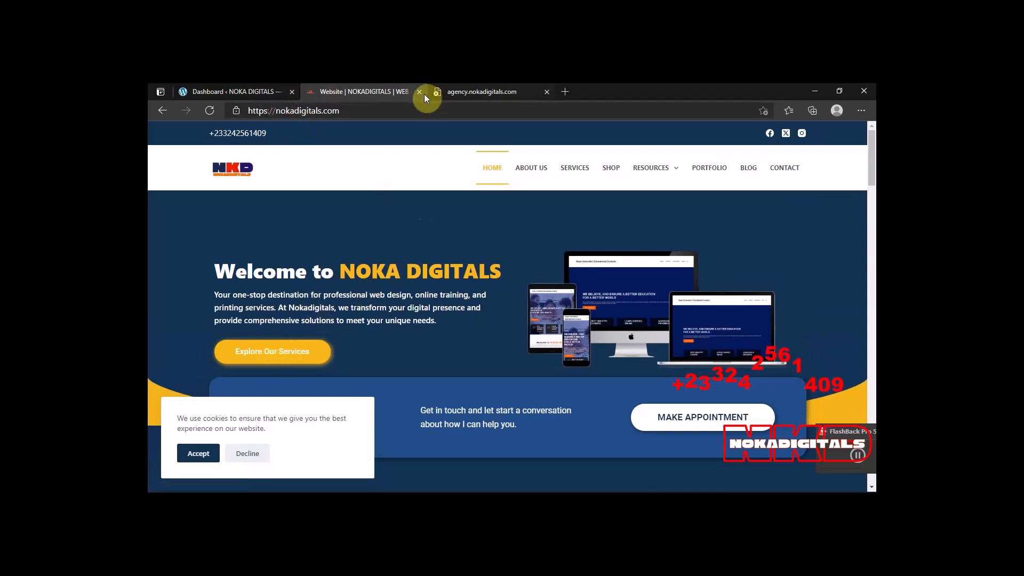
Close the agency.nokadigitals.com and nokadigitals.com tabs, leaving only the NOKA DIGITALS WordPress dashboard open.
left_click(546, 92)
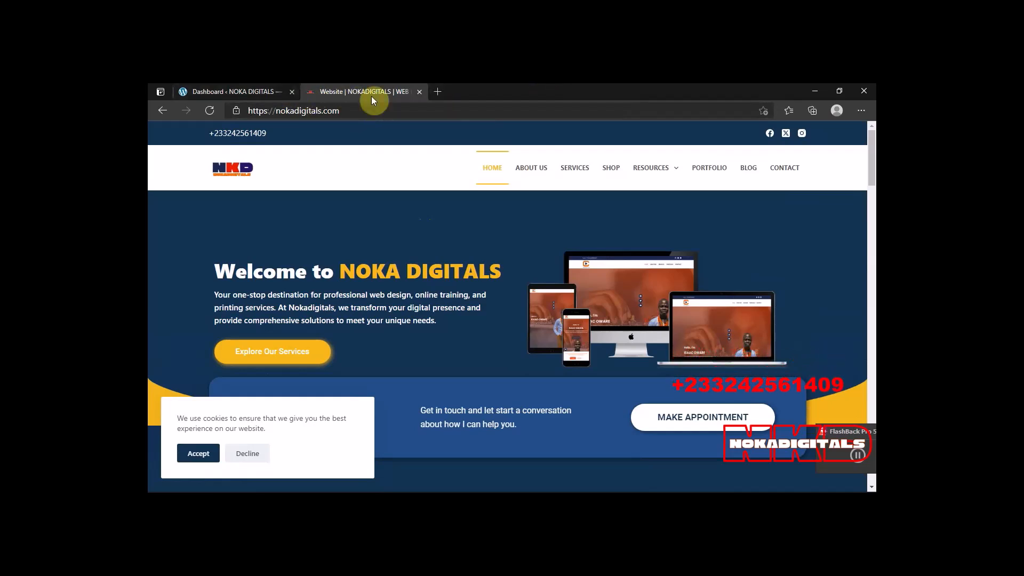
left_click(420, 92)
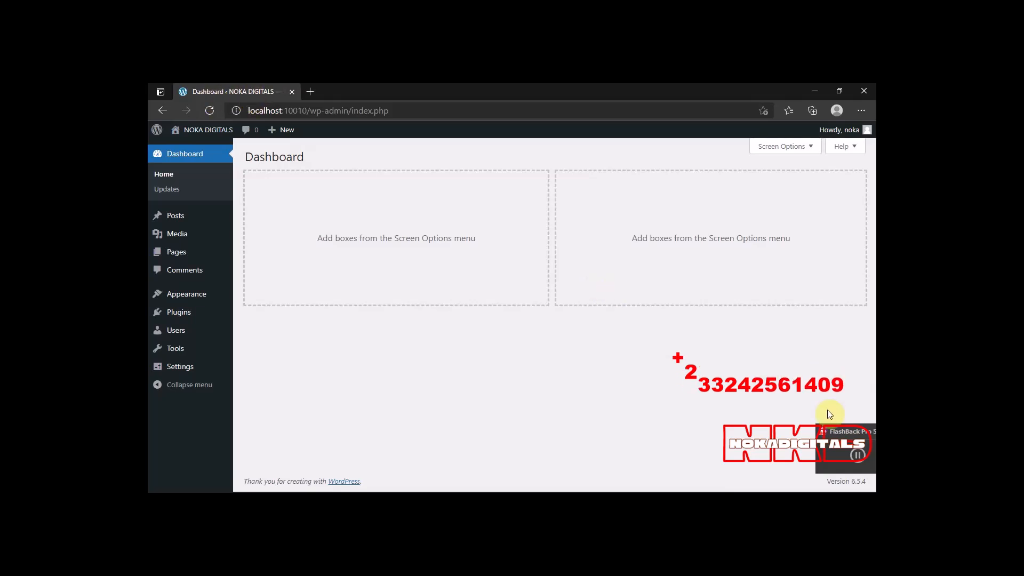
left_click_drag(846, 432, 761, 448)
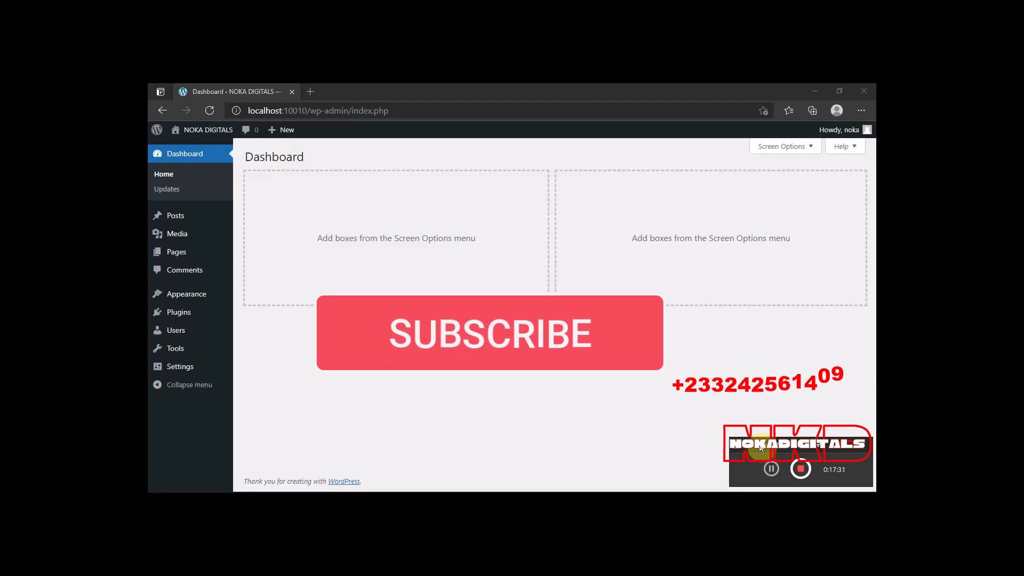